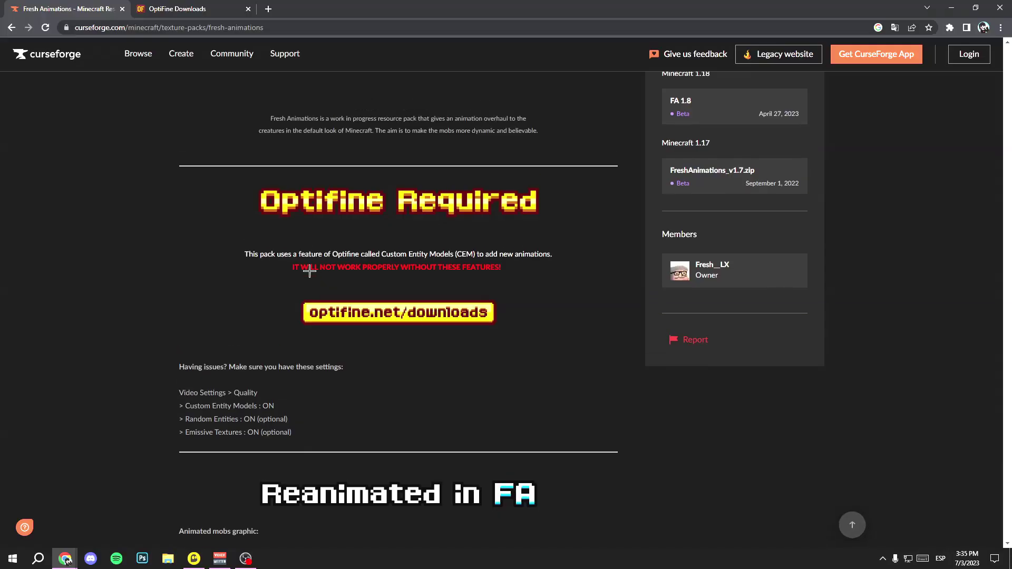
Download the FA 1.8.1 zip from the Fresh Animations Files list on CurseForge.
{"action": "scroll", "coordinate": [228, 298], "scroll_direction": "up", "scroll_amount": 10}
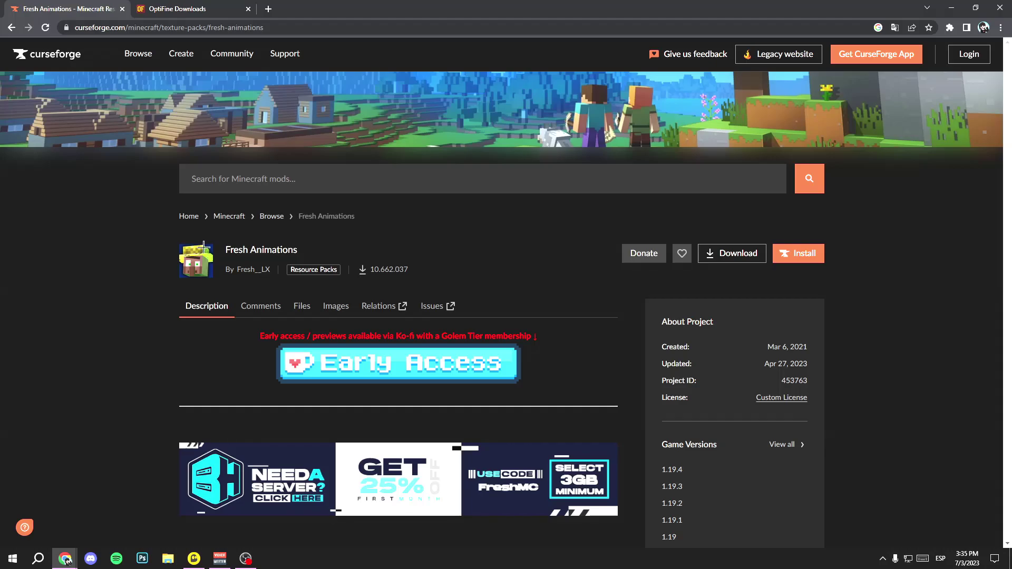
{"action": "left_click_drag", "start_coordinate": [303, 255], "coordinate": [236, 243]}
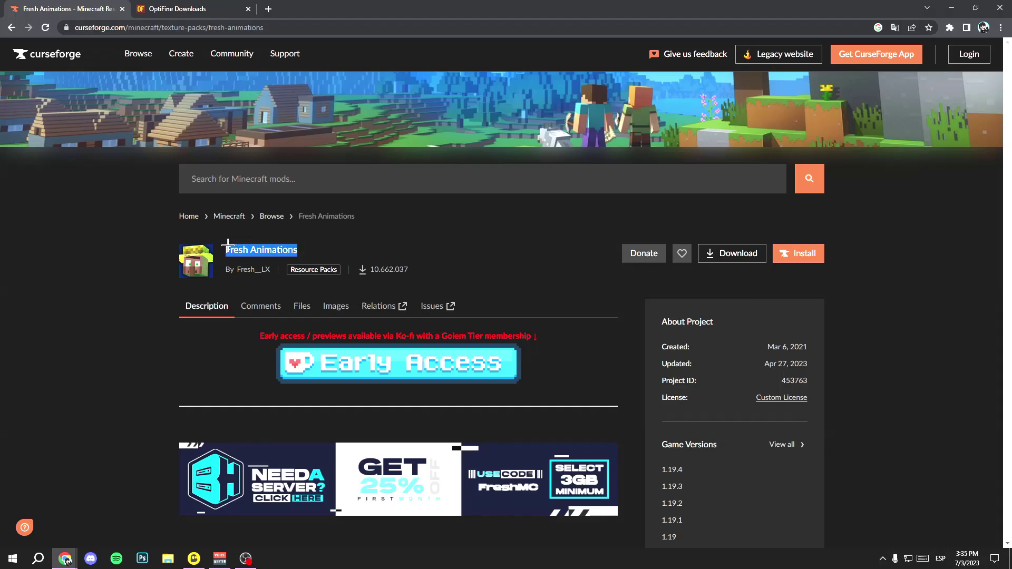
{"action": "left_click", "coordinate": [140, 247]}
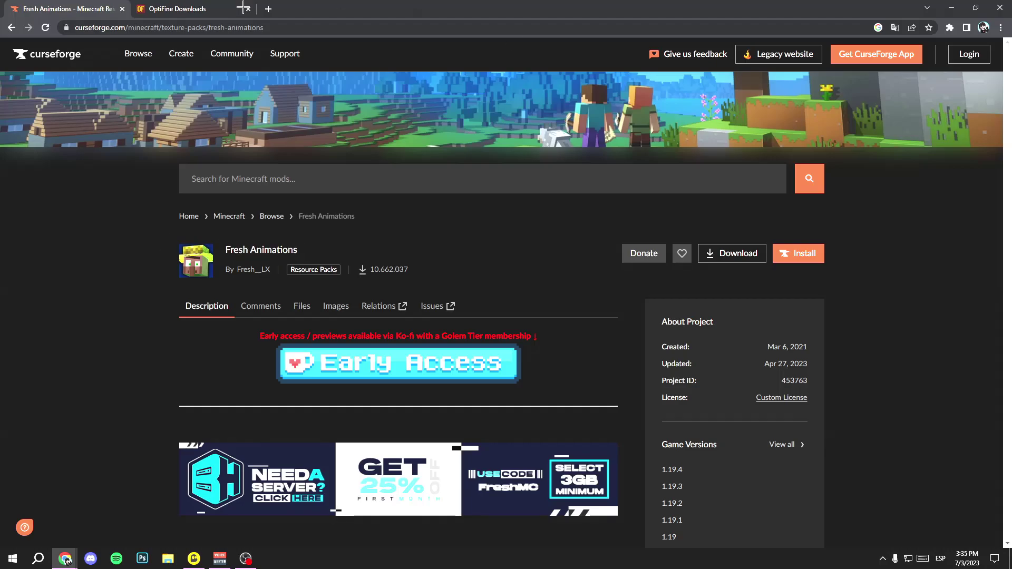
{"action": "scroll", "coordinate": [833, 284], "scroll_direction": "down", "scroll_amount": 9}
{"action": "scroll", "coordinate": [643, 373], "scroll_direction": "up", "scroll_amount": 9}
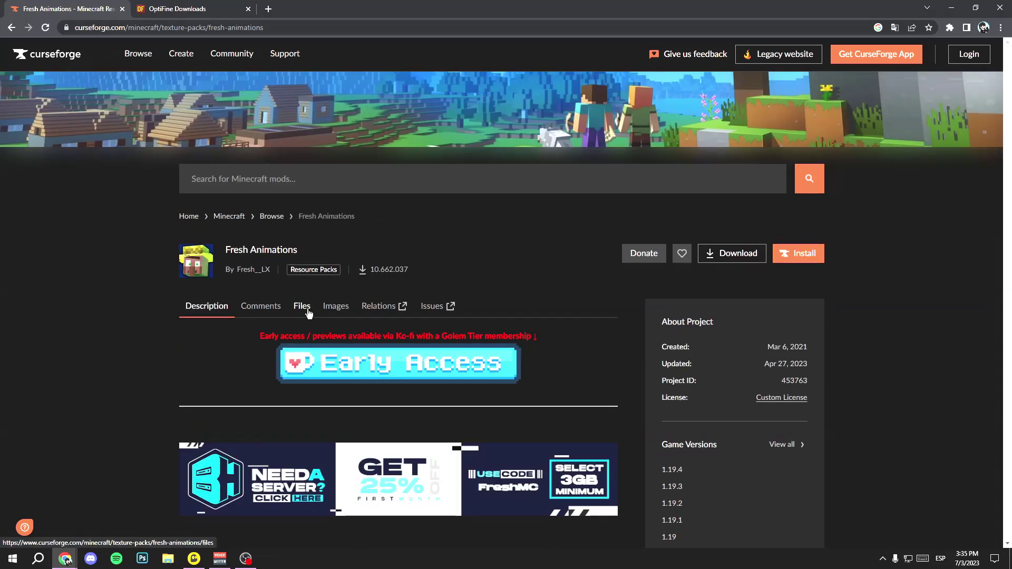
{"action": "left_click", "coordinate": [302, 307]}
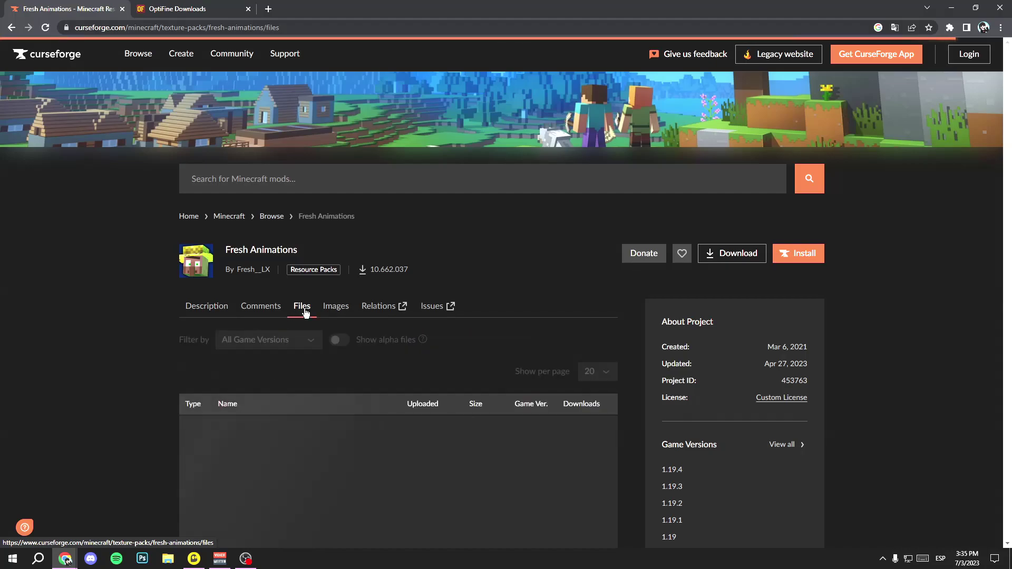
{"action": "scroll", "coordinate": [270, 322], "scroll_direction": "down", "scroll_amount": 2}
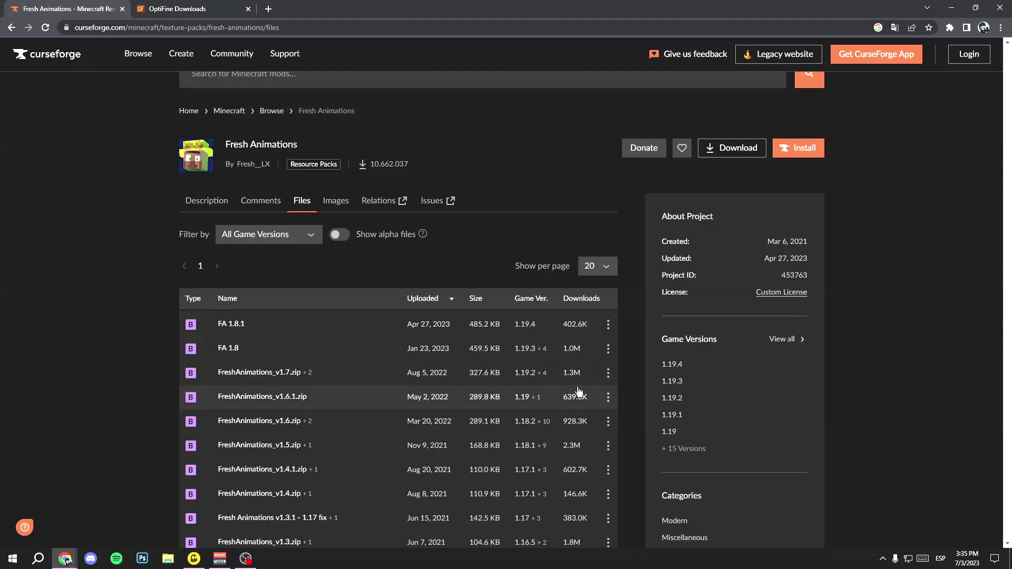
{"action": "left_click", "coordinate": [609, 327]}
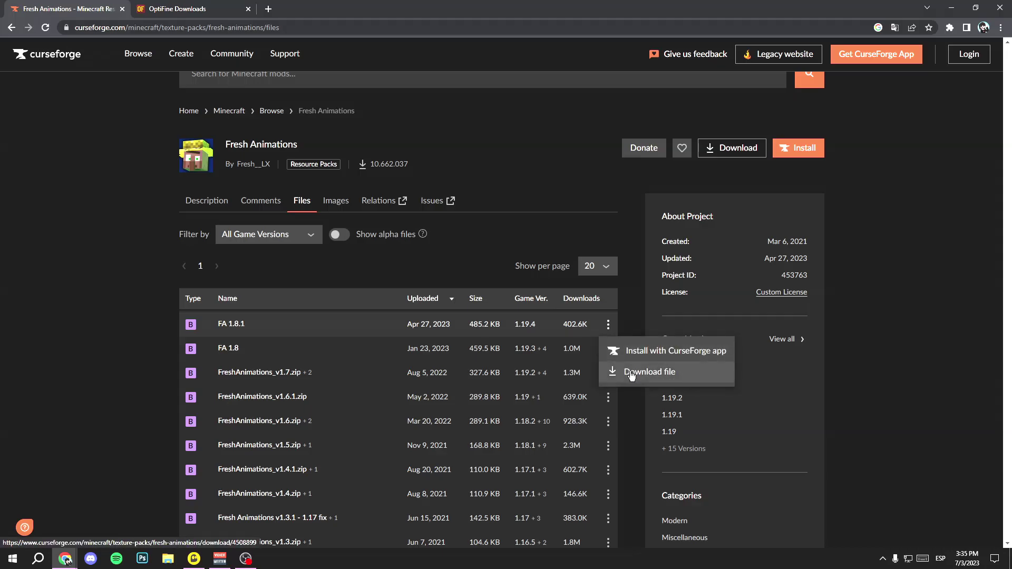
{"action": "left_click", "coordinate": [631, 374]}
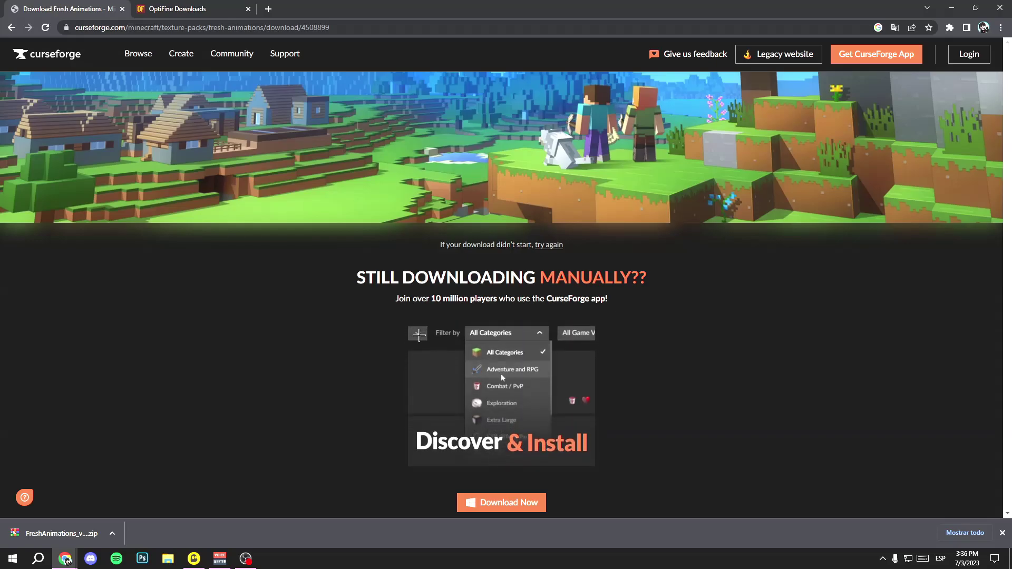
Open the .minecraft resourcepacks folder using %appdata% from the Run prompt.
{"action": "key", "text": "super+r"}
{"action": "right_click", "coordinate": [422, 341]}
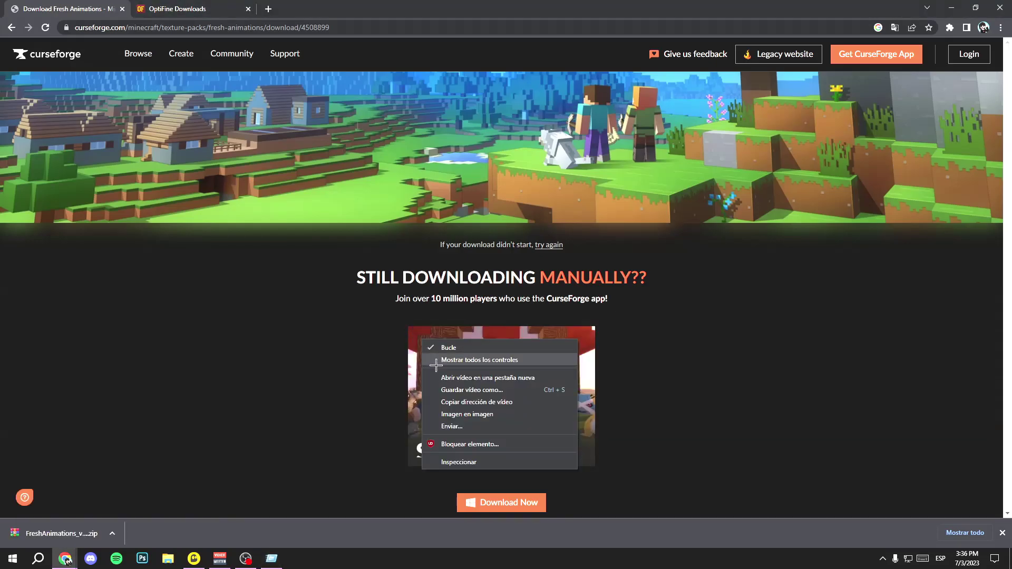
{"action": "left_click", "coordinate": [271, 558]}
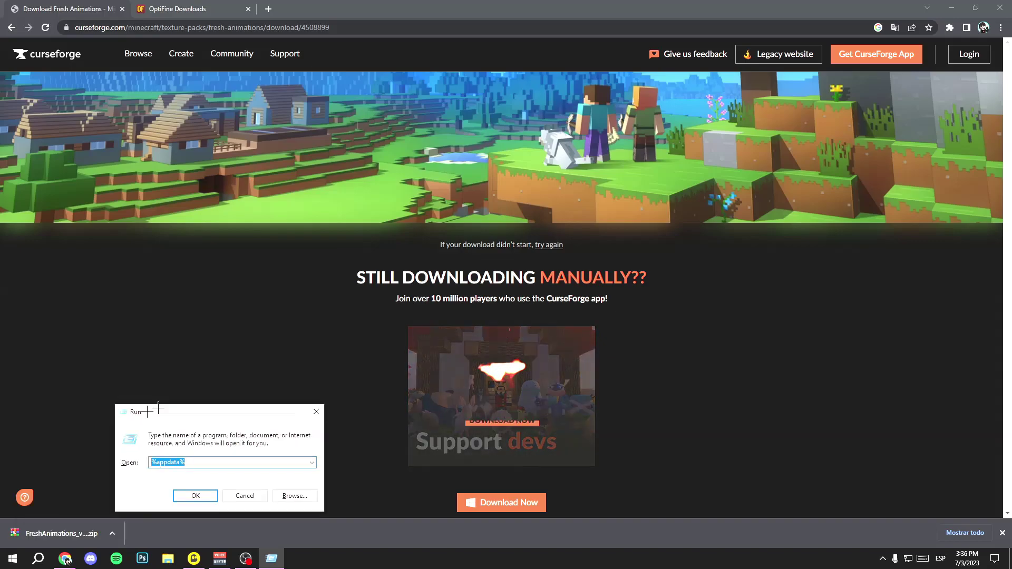
{"action": "left_click_drag", "start_coordinate": [158, 407], "coordinate": [466, 189]}
{"action": "type", "text": "%appdata%"}
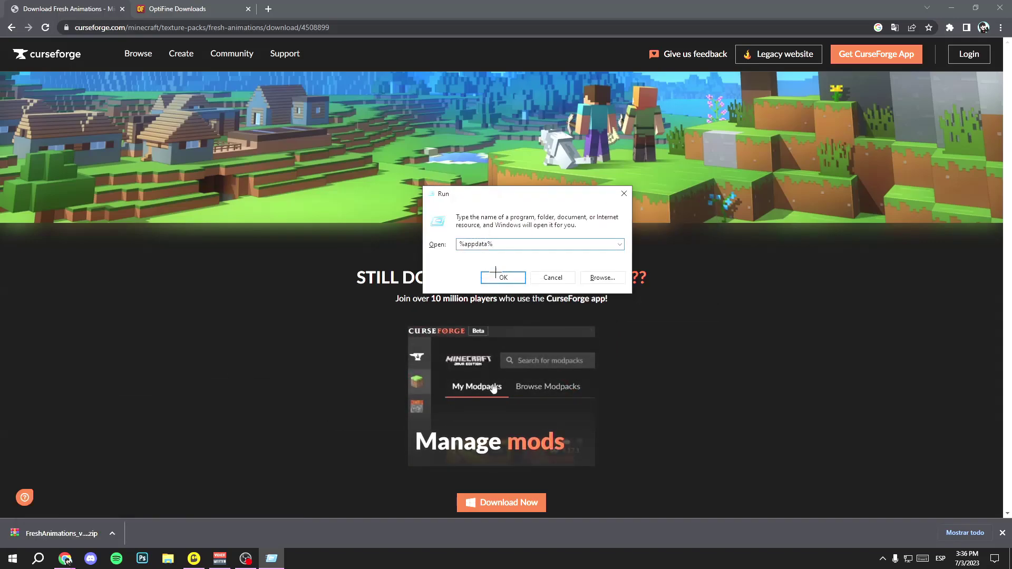
{"action": "left_click", "coordinate": [497, 275]}
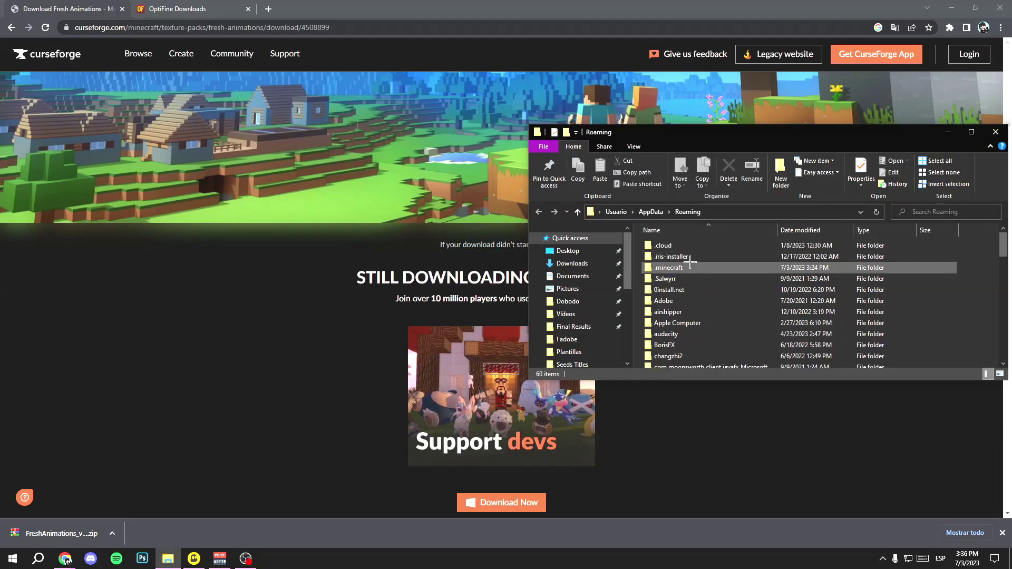
{"action": "double_click", "coordinate": [690, 266]}
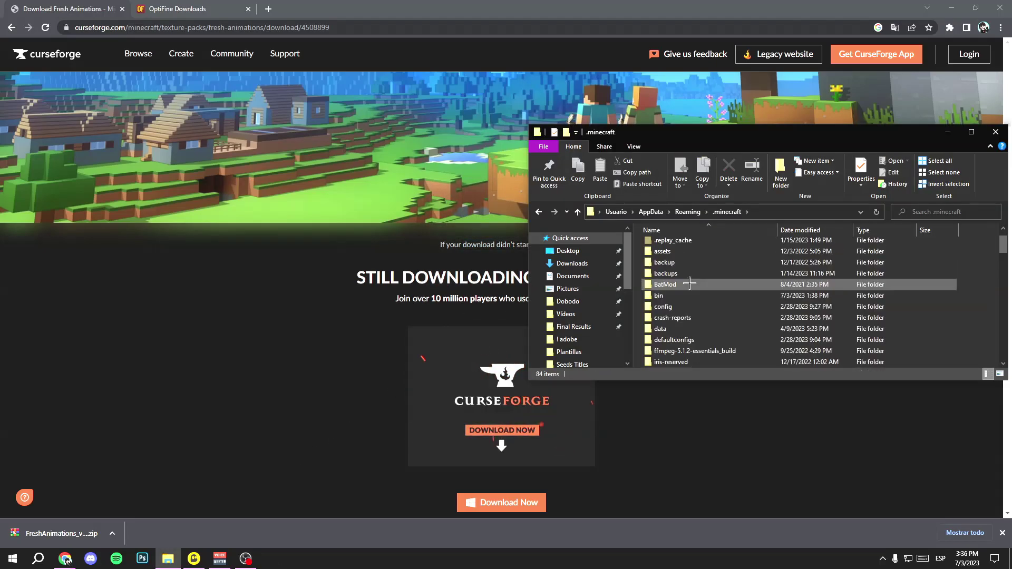
{"action": "scroll", "coordinate": [706, 306], "scroll_direction": "down", "scroll_amount": 5}
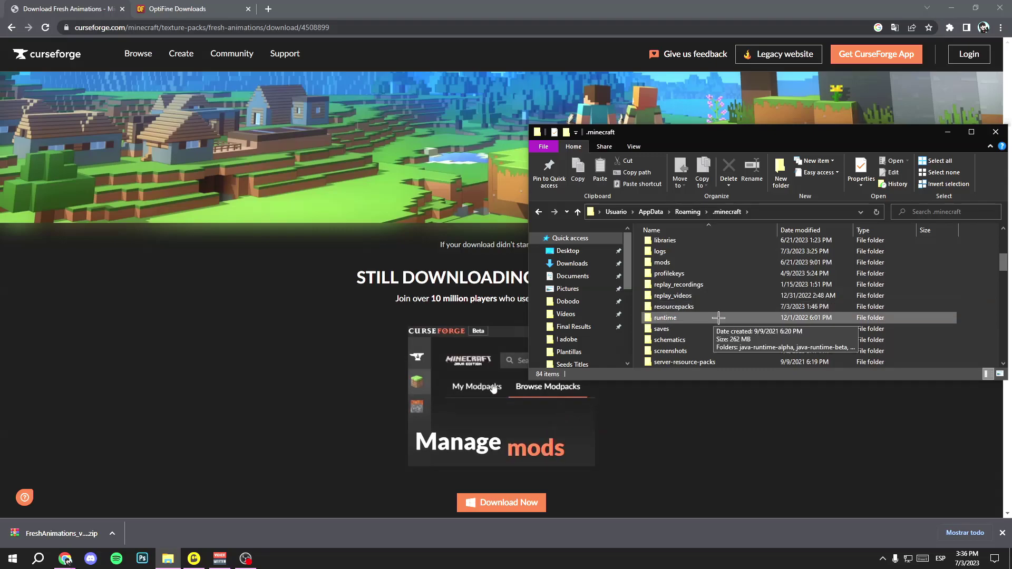
{"action": "double_click", "coordinate": [701, 307]}
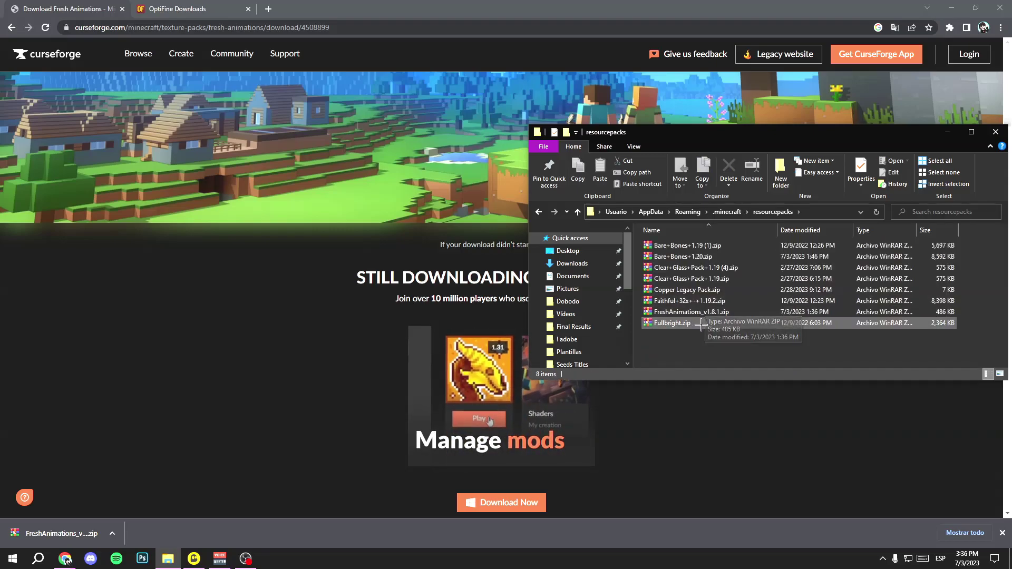
Move FreshAnimations_v1.8.1.zip from Downloads into resourcepacks, replacing the old copy, and close the window.
{"action": "right_click", "coordinate": [586, 266]}
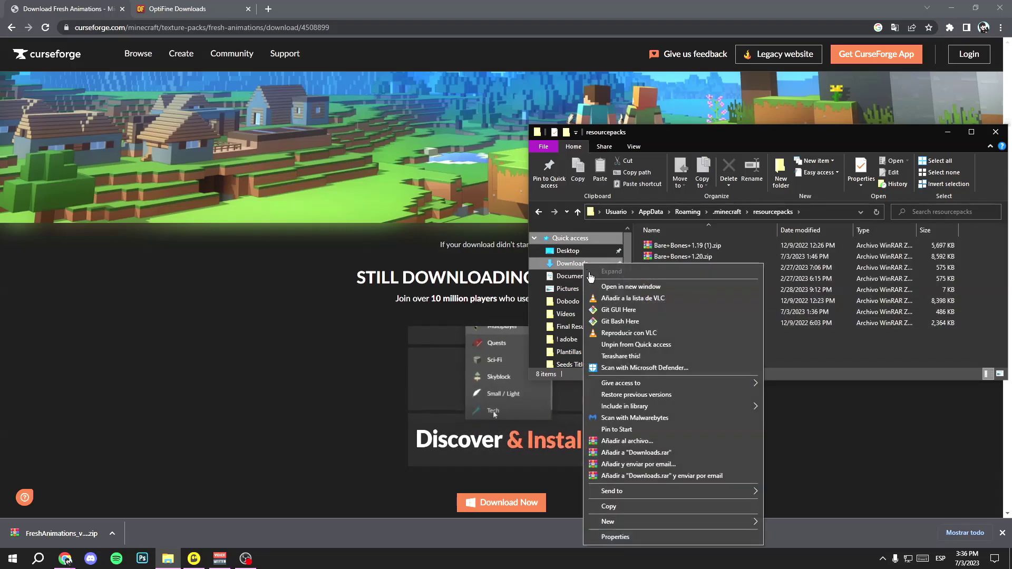
{"action": "left_click", "coordinate": [606, 287]}
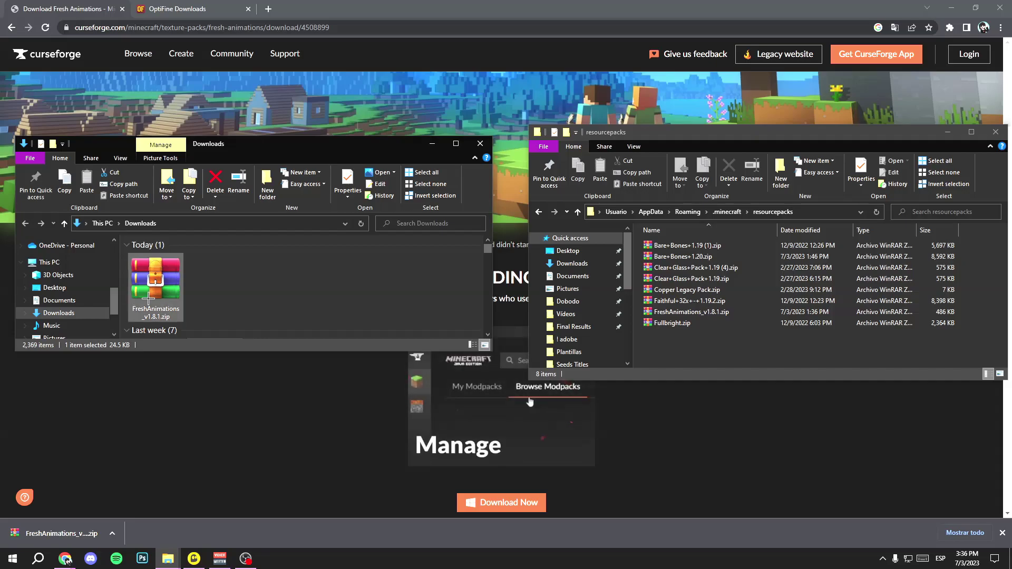
{"action": "left_click_drag", "start_coordinate": [148, 299], "coordinate": [723, 345]}
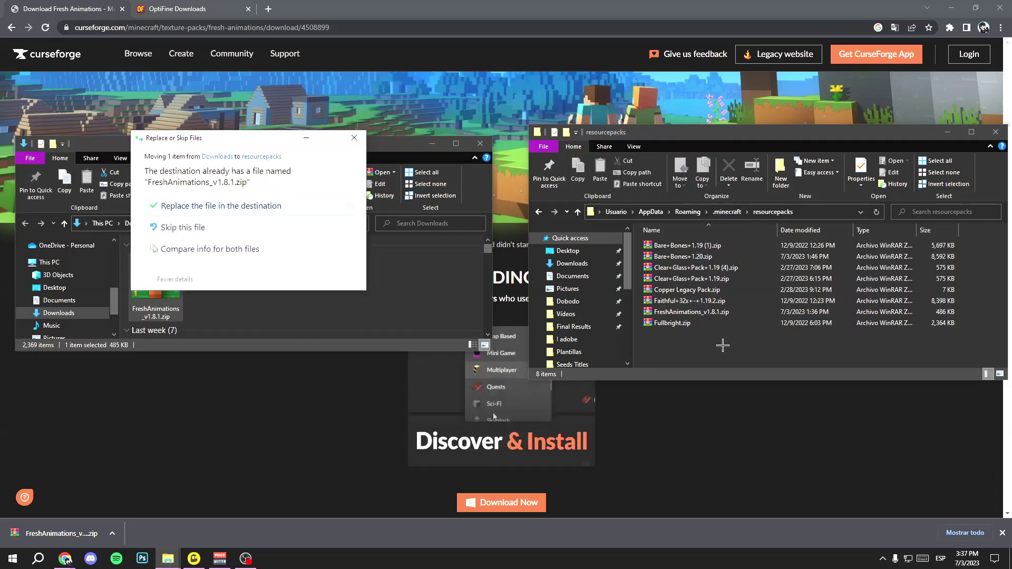
{"action": "key", "text": "Return"}
{"action": "left_click_drag", "start_coordinate": [988, 133], "coordinate": [626, 135]}
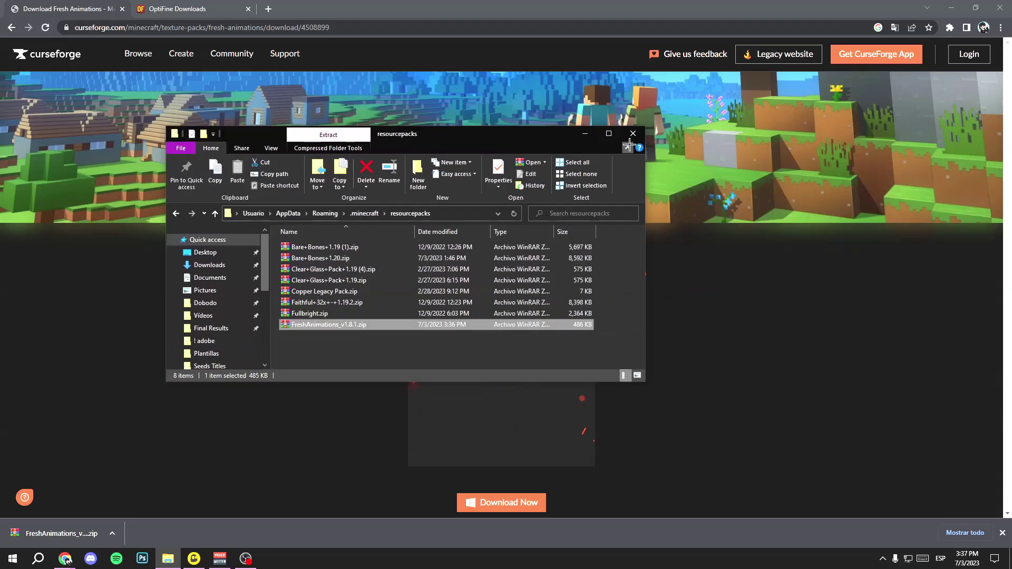
{"action": "left_click", "coordinate": [633, 133]}
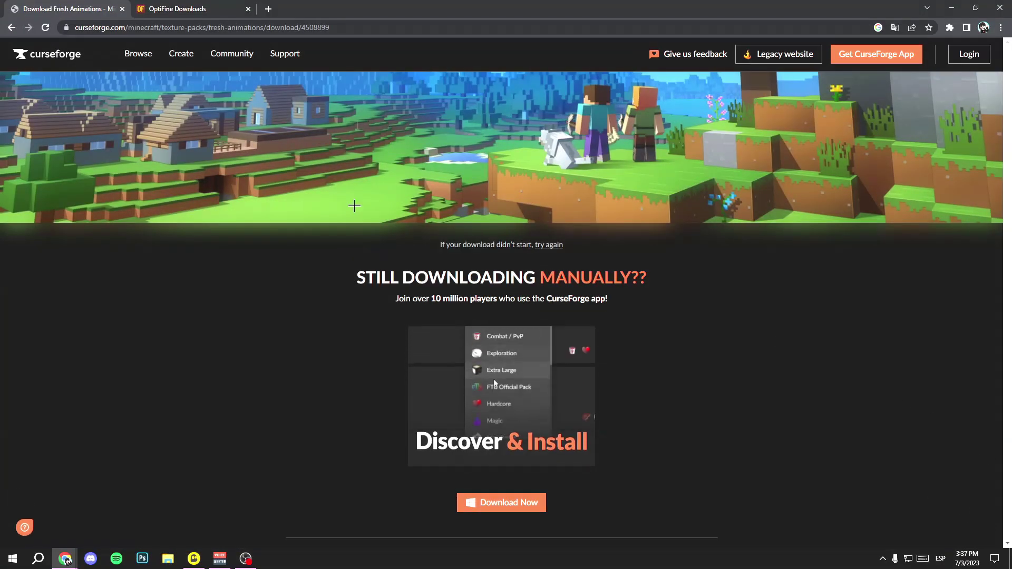
Pick OptiFine HD U I5 pre5 from the Minecraft 1.20 preview versions.
{"action": "left_click", "coordinate": [185, 11]}
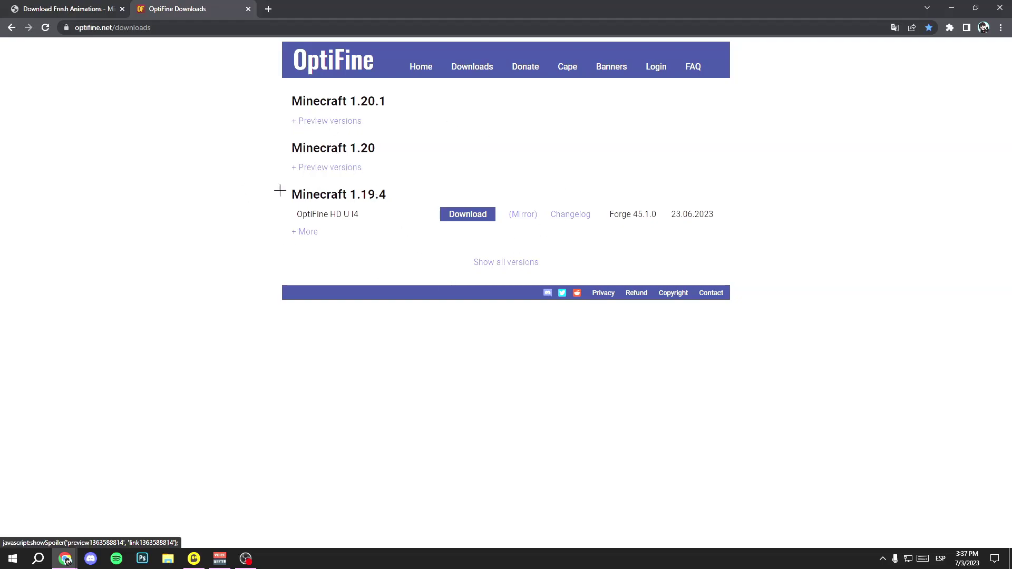
{"action": "left_click", "coordinate": [326, 121]}
{"action": "left_click", "coordinate": [327, 203]}
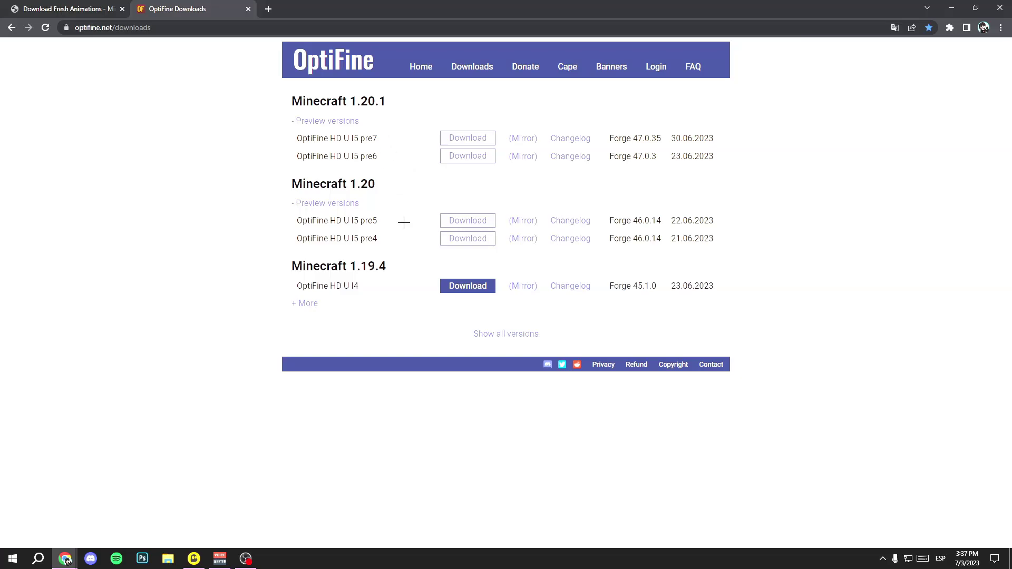
{"action": "left_click_drag", "start_coordinate": [384, 189], "coordinate": [226, 196]}
{"action": "left_click", "coordinate": [366, 166]}
{"action": "left_click", "coordinate": [482, 221]}
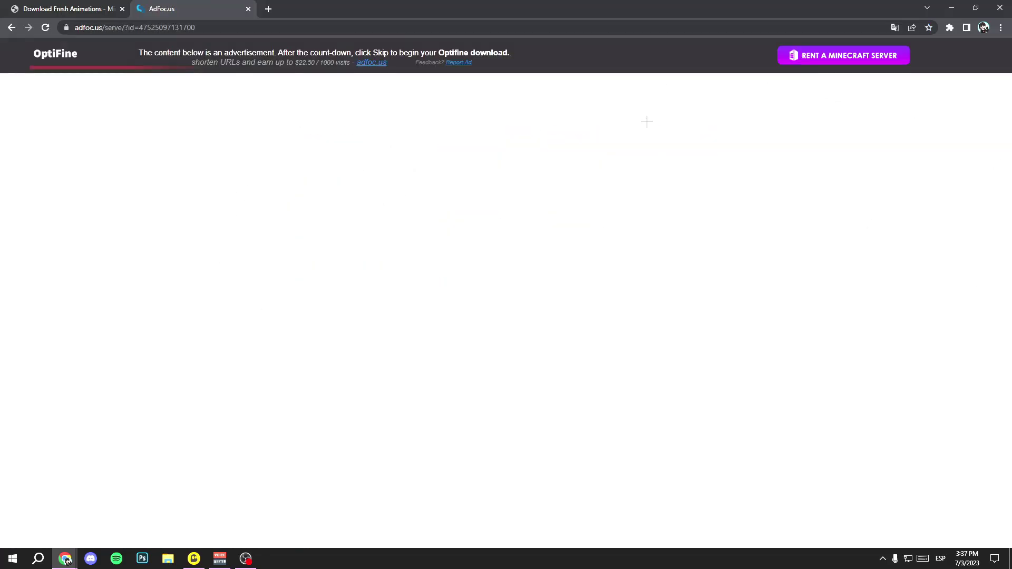
Skip the ad, download the preview installer jar and run it.
{"action": "left_click", "coordinate": [963, 59]}
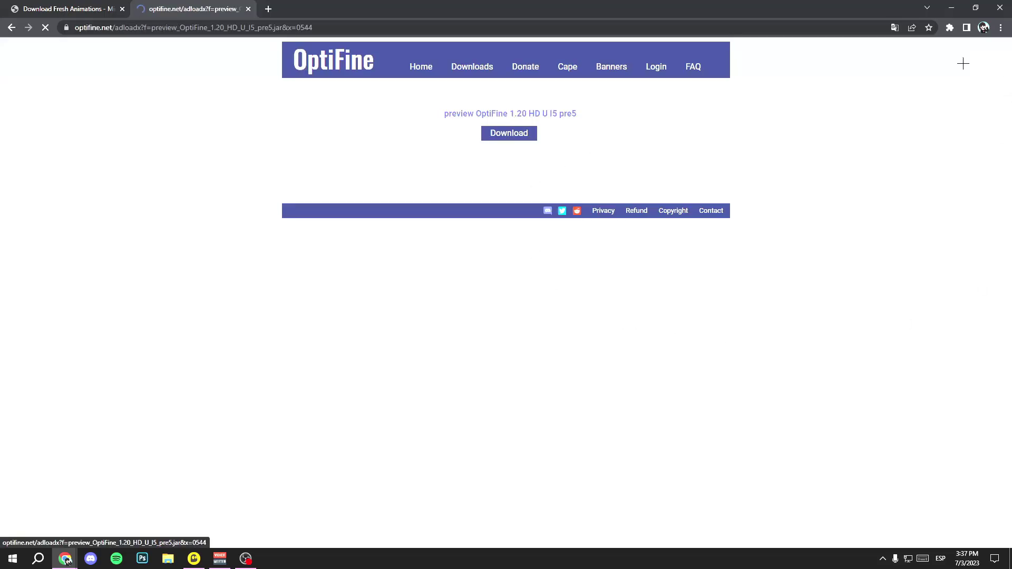
{"action": "left_click", "coordinate": [505, 150]}
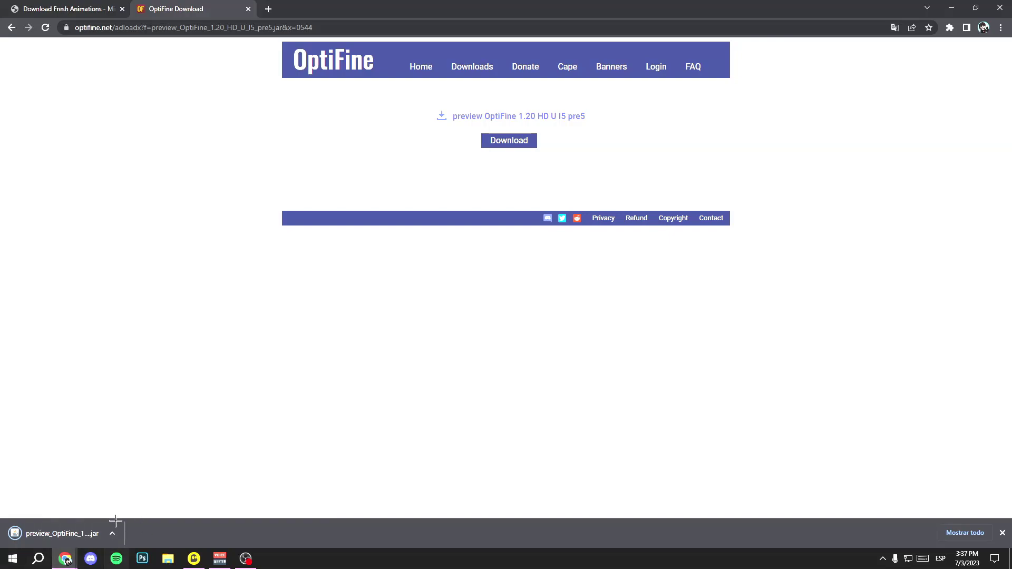
{"action": "left_click", "coordinate": [55, 537]}
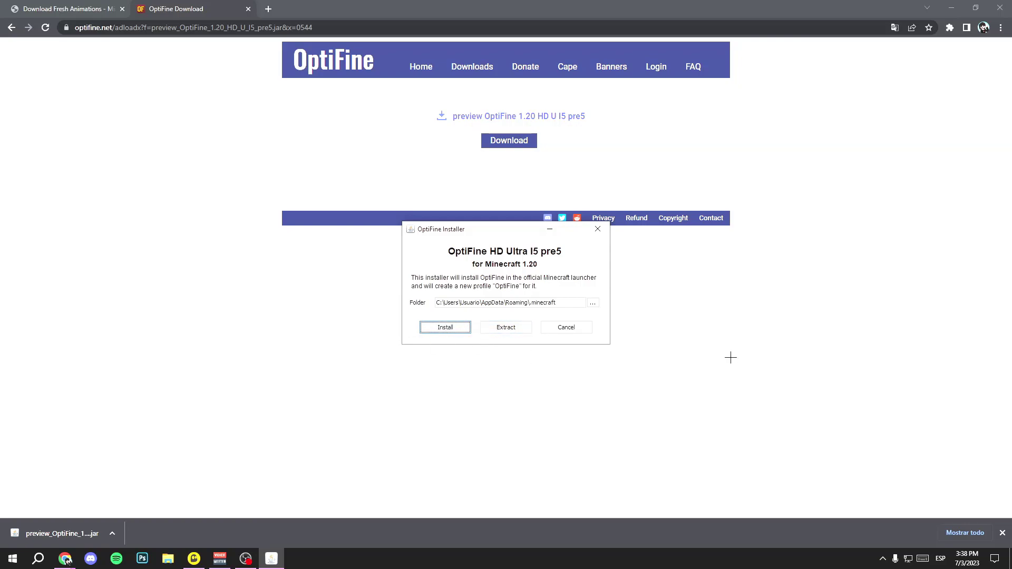
Install OptiFine HD U I5 pre5 into .minecraft and dismiss the success message.
{"action": "key", "text": "Return"}
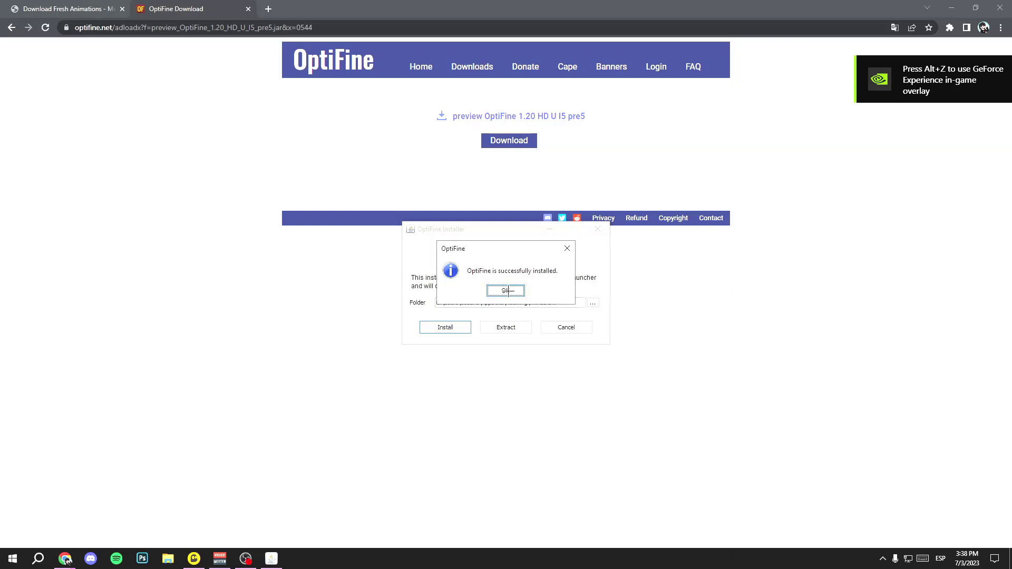
{"action": "left_click", "coordinate": [506, 291]}
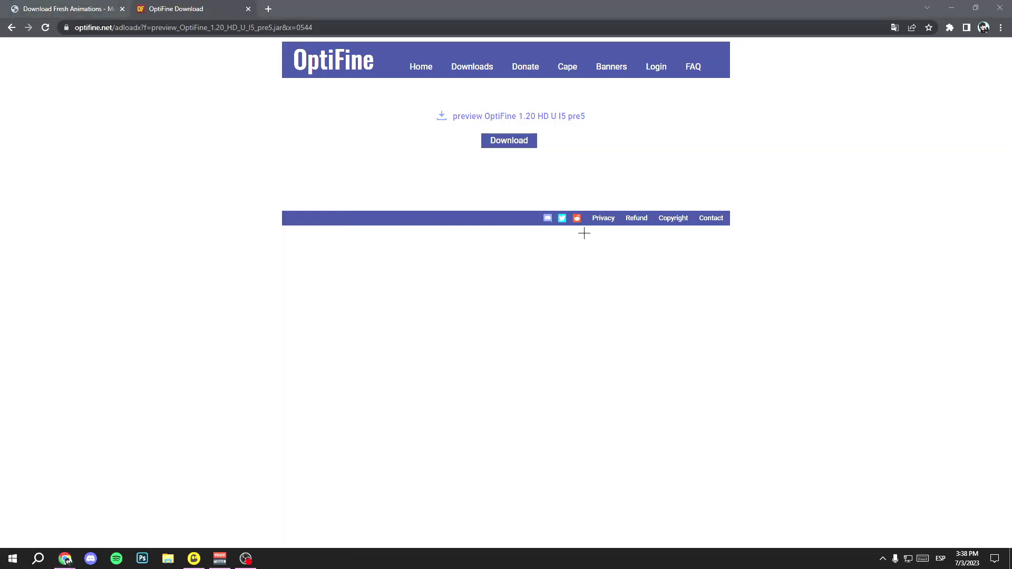
{"action": "left_click", "coordinate": [169, 402]}
Play the OptiFine 1.20.1 installation, accepting the modded-installation warning.
{"action": "scroll", "coordinate": [175, 299], "scroll_direction": "down", "scroll_amount": 10}
{"action": "scroll", "coordinate": [183, 342], "scroll_direction": "up", "scroll_amount": 10}
{"action": "left_click", "coordinate": [161, 261]}
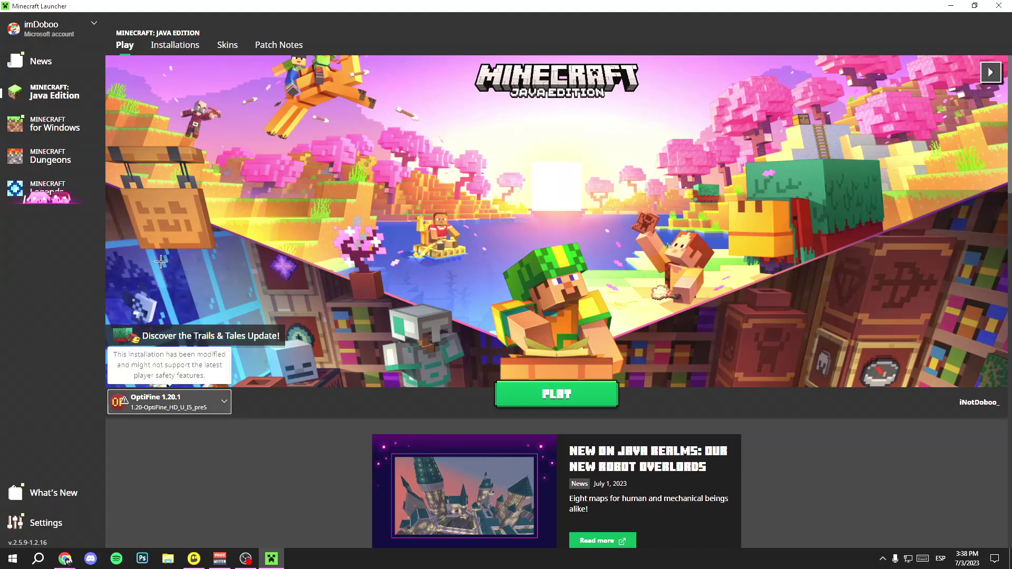
{"action": "left_click", "coordinate": [606, 395]}
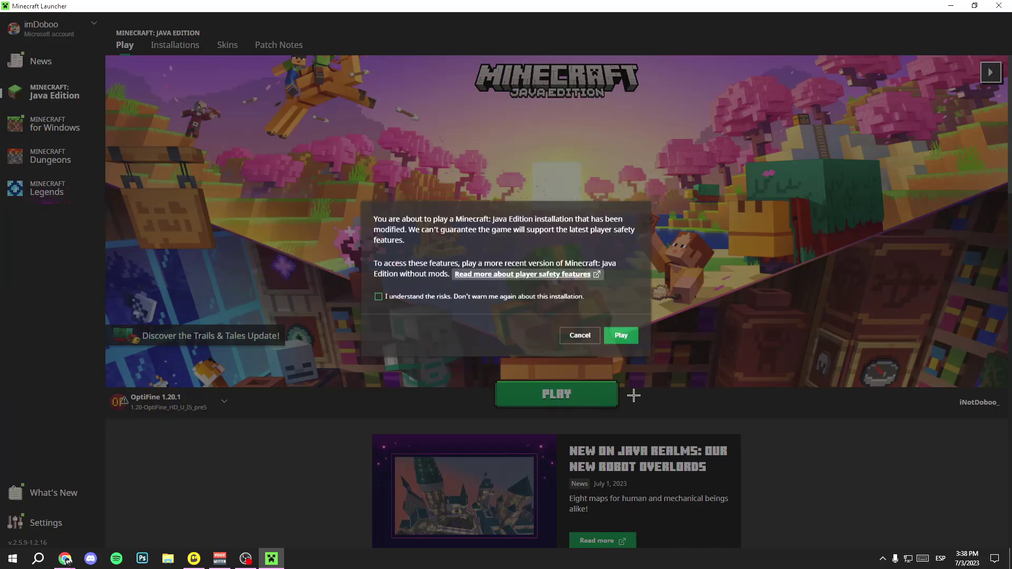
{"action": "left_click", "coordinate": [616, 340]}
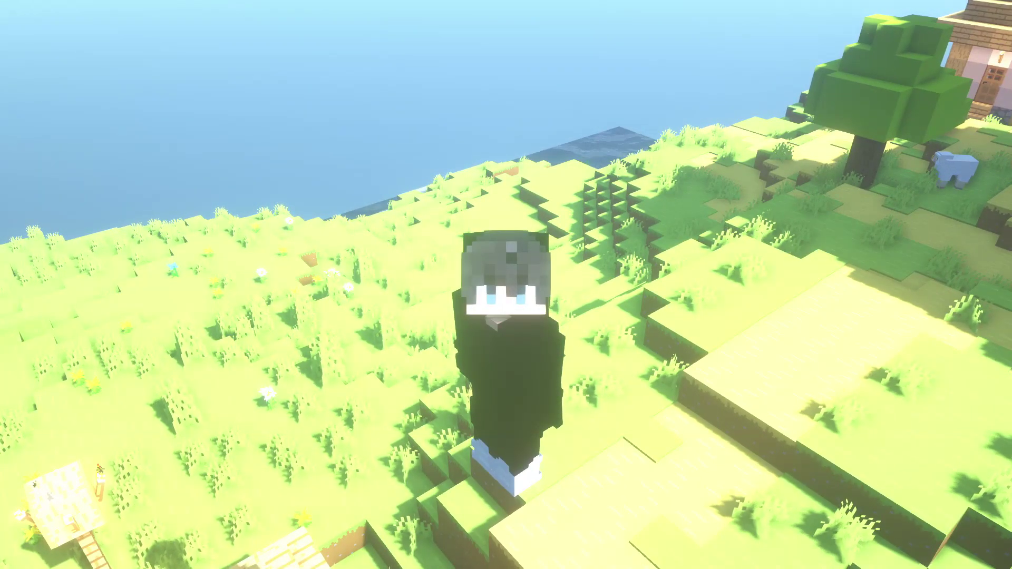
Clear the active packs, add FreshAnimations above Default, confirm the older-version warning and apply.
{"action": "key", "text": "Escape"}
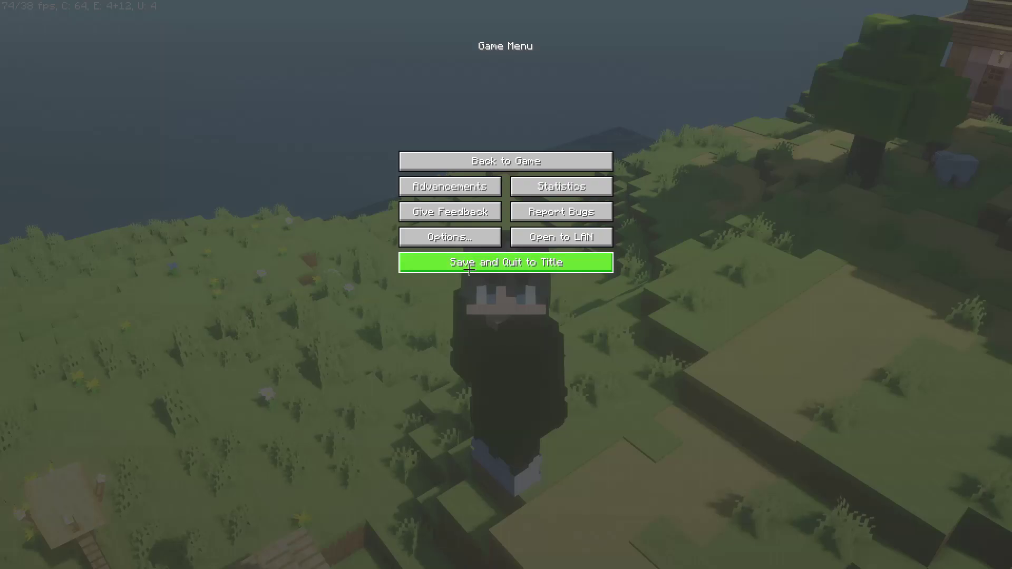
{"action": "left_click", "coordinate": [454, 240]}
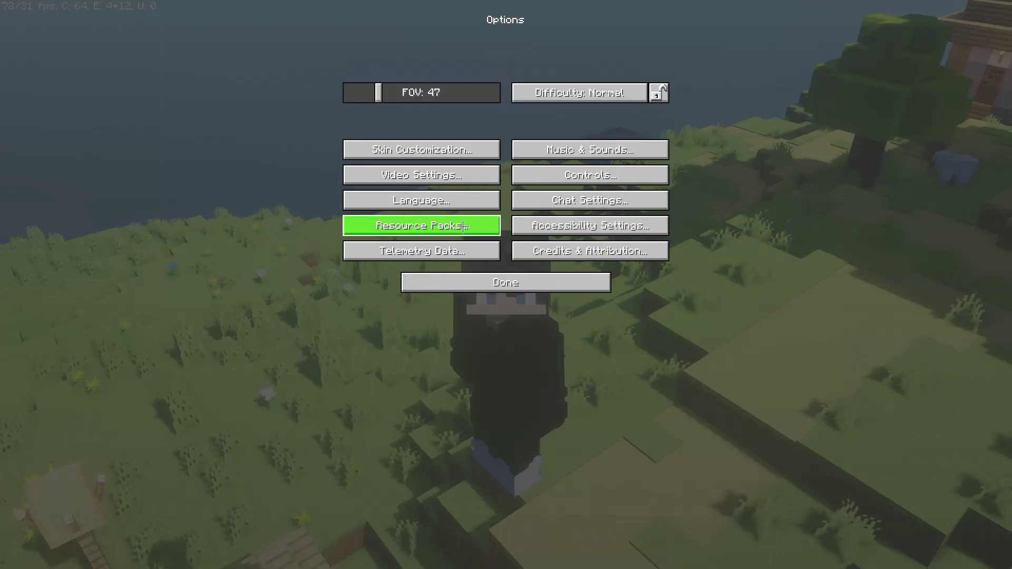
{"action": "left_click", "coordinate": [463, 227]}
{"action": "left_click", "coordinate": [528, 69]}
{"action": "left_click", "coordinate": [528, 68]}
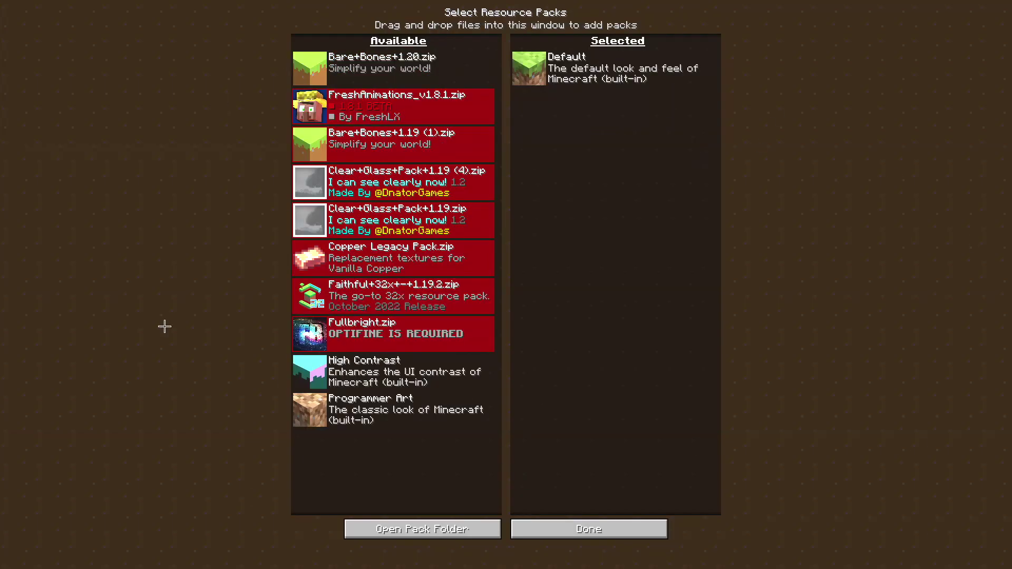
{"action": "mouse_move", "coordinate": [301, 107]}
{"action": "mouse_move", "coordinate": [384, 109]}
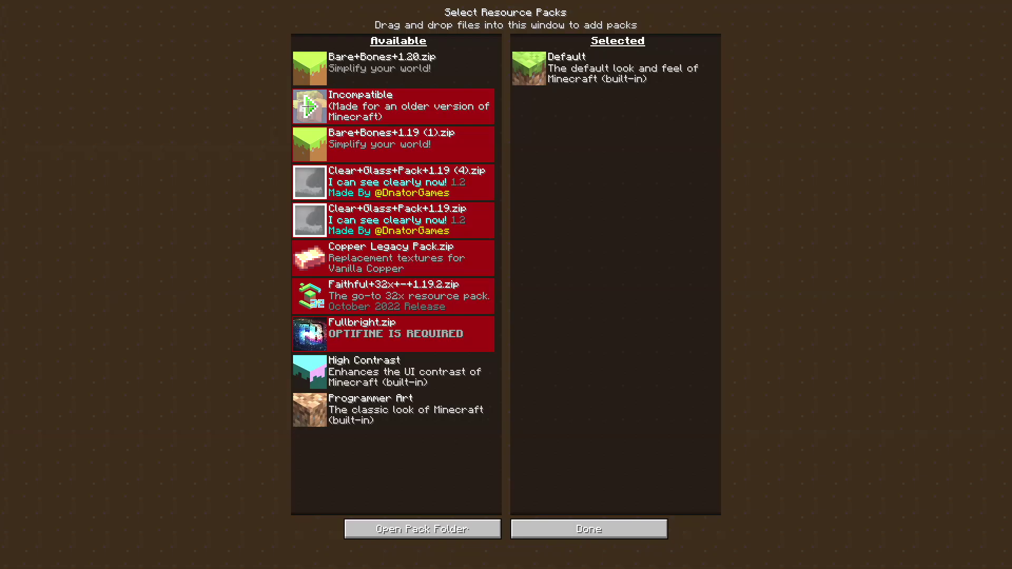
{"action": "left_click", "coordinate": [308, 107]}
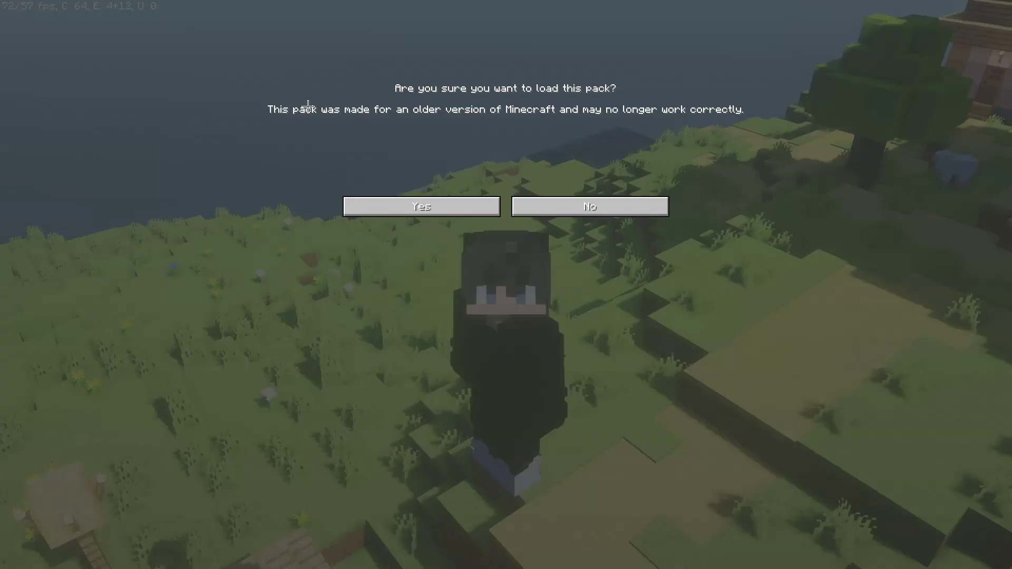
{"action": "left_click", "coordinate": [394, 201]}
{"action": "left_click", "coordinate": [586, 528]}
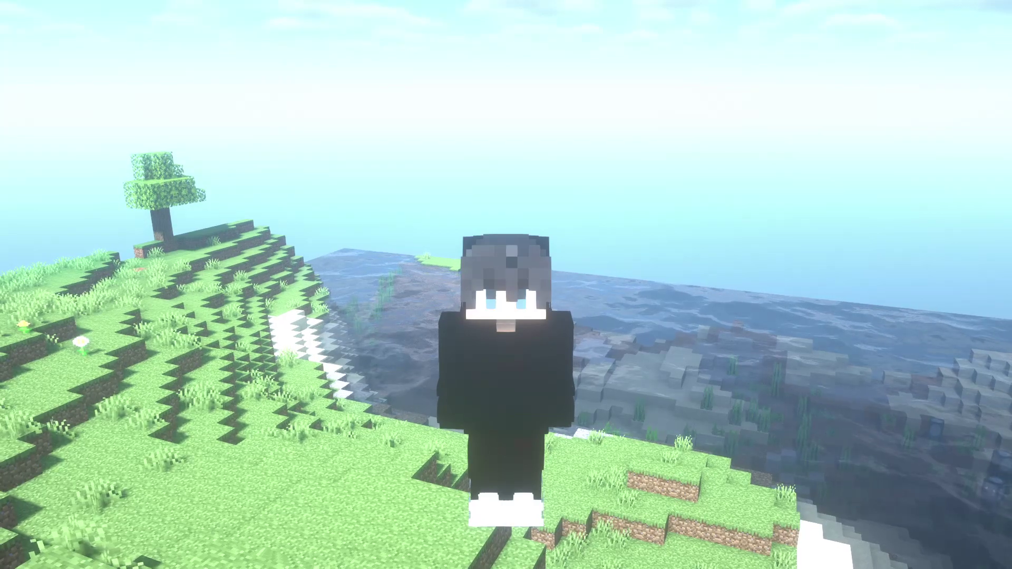
Check Custom Entity Models is ON in Quality settings, toggle Random Entities, then walk around.
{"action": "key", "text": "Escape"}
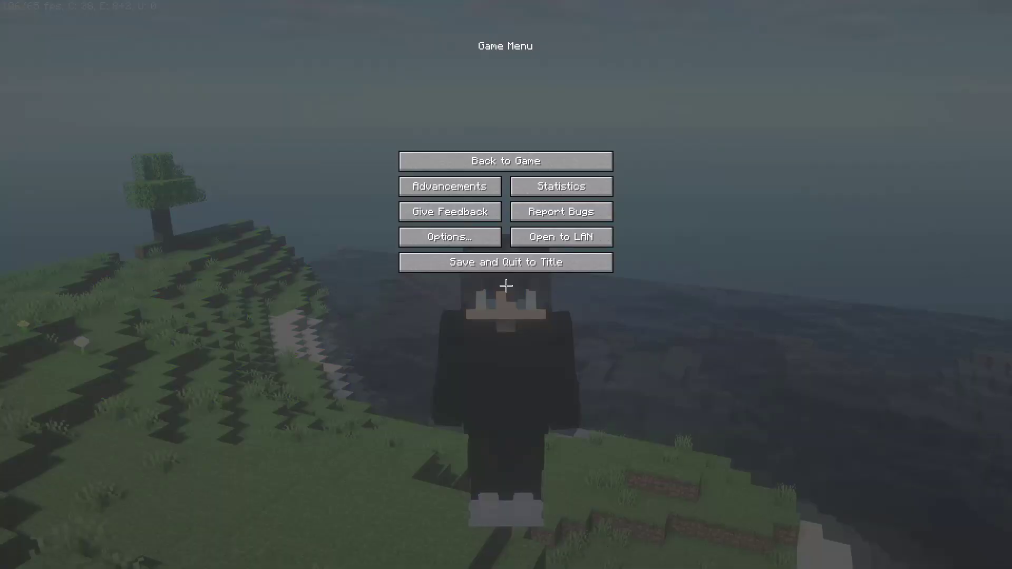
{"action": "left_click", "coordinate": [456, 236]}
{"action": "left_click", "coordinate": [454, 175]}
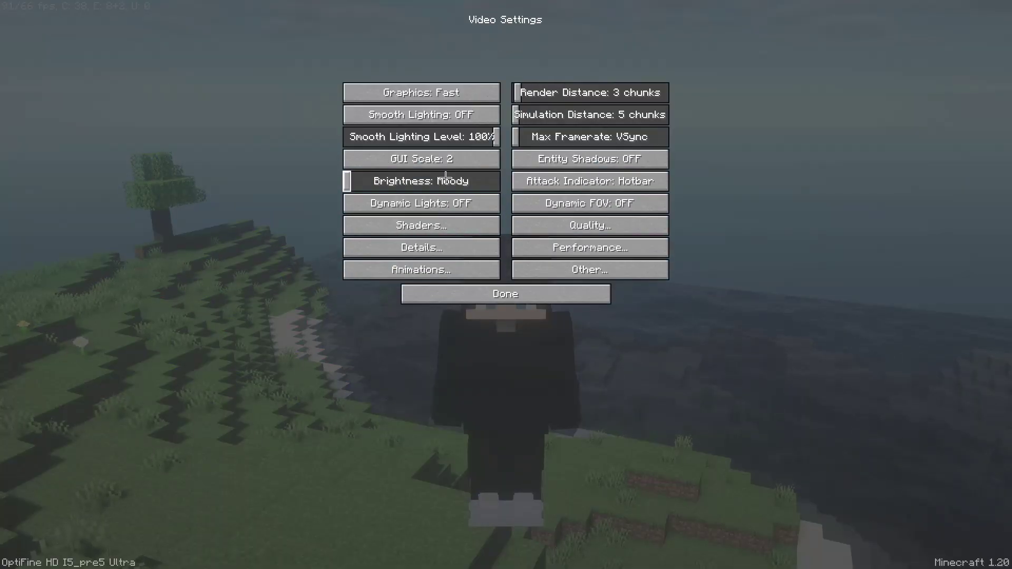
{"action": "left_click", "coordinate": [586, 225]}
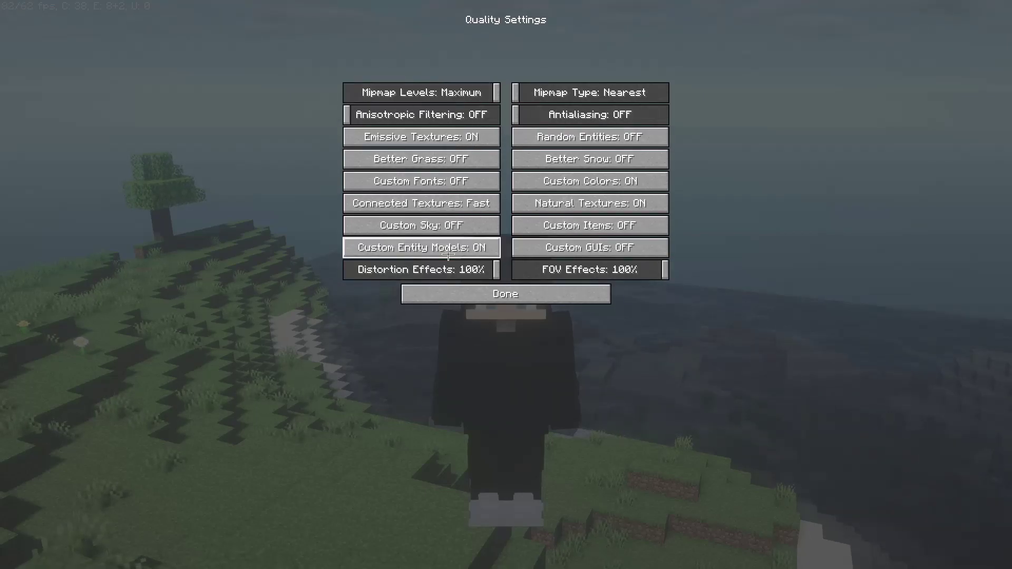
{"action": "mouse_move", "coordinate": [448, 255]}
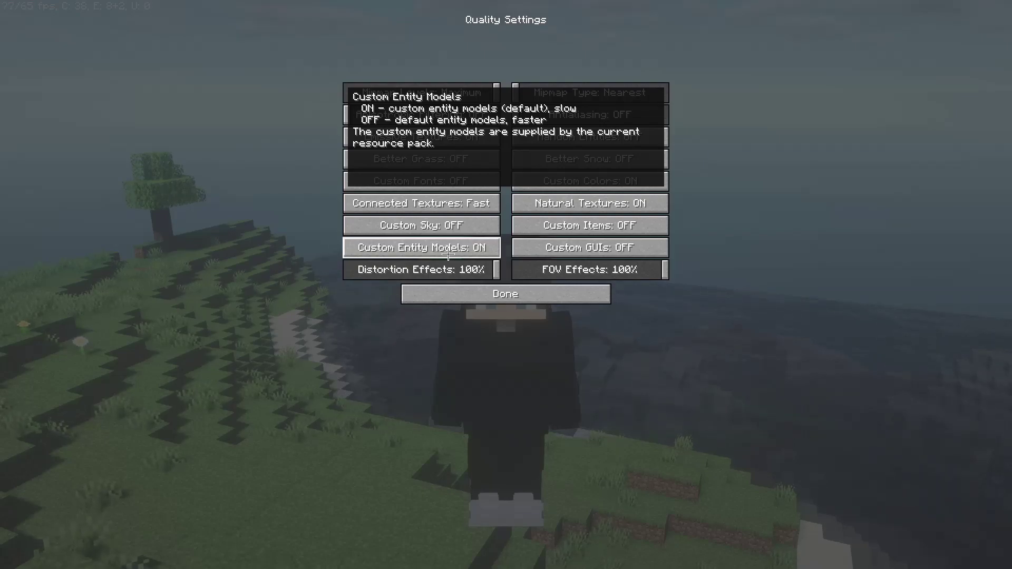
{"action": "key", "text": "Escape"}
{"action": "key", "text": "Escape"}
{"action": "key", "text": "Escape"}
{"action": "key", "text": "Escape"}
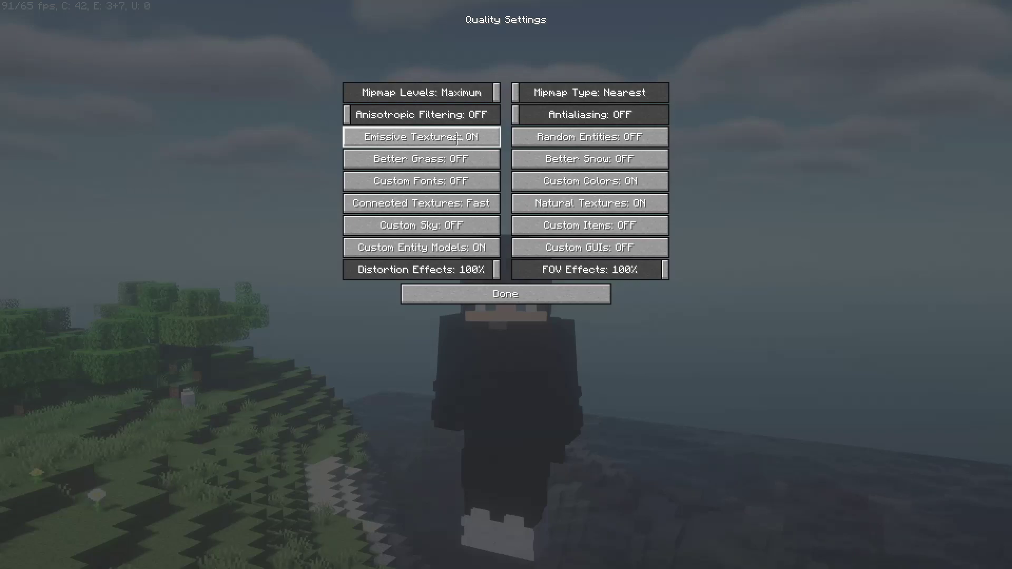
{"action": "left_click", "coordinate": [597, 138]}
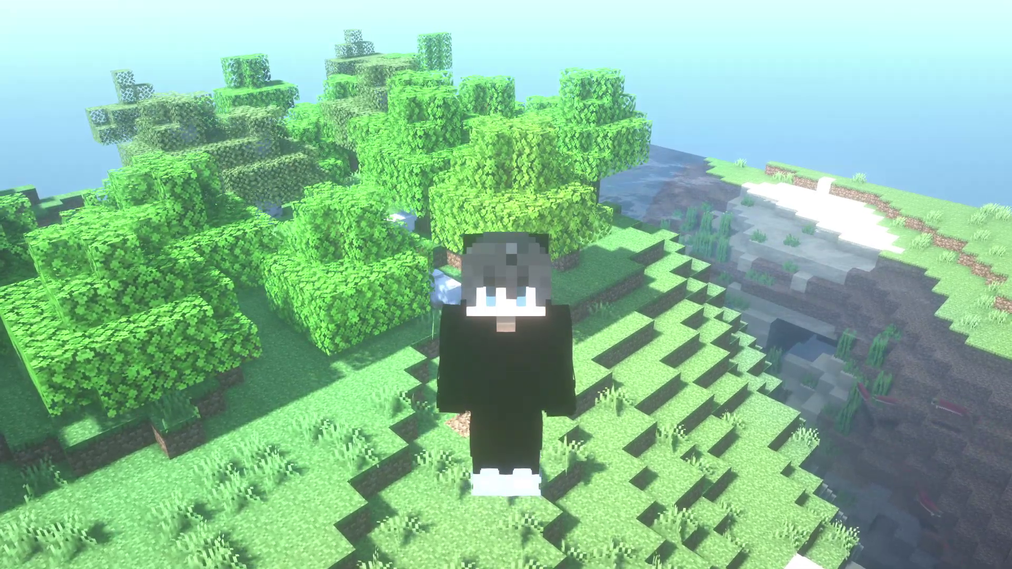
{"action": "key", "text": "w"}
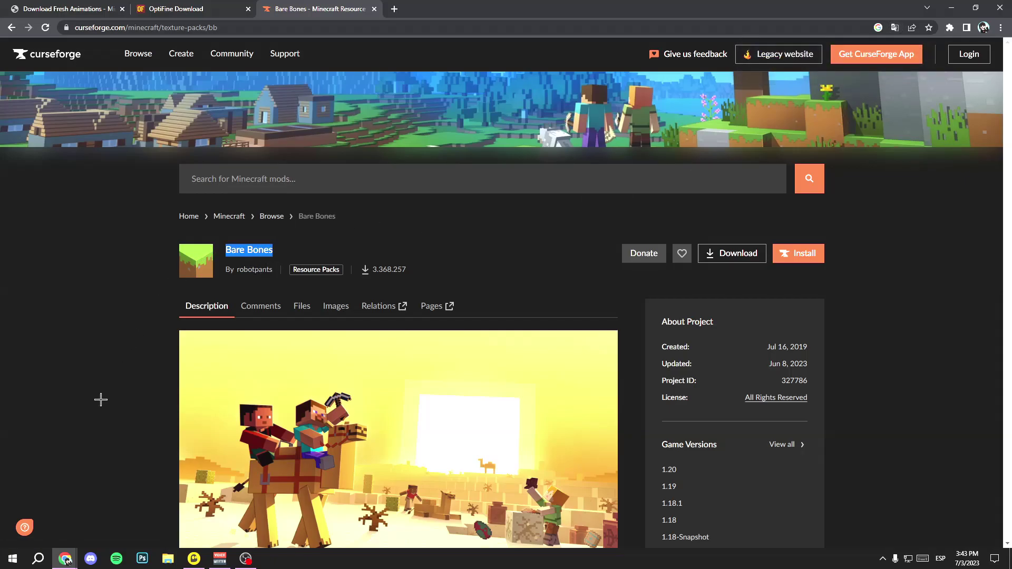
Download Bare+Bones+1.20.zip from the Bare Bones files list.
{"action": "scroll", "coordinate": [74, 169], "scroll_direction": "down", "scroll_amount": 2}
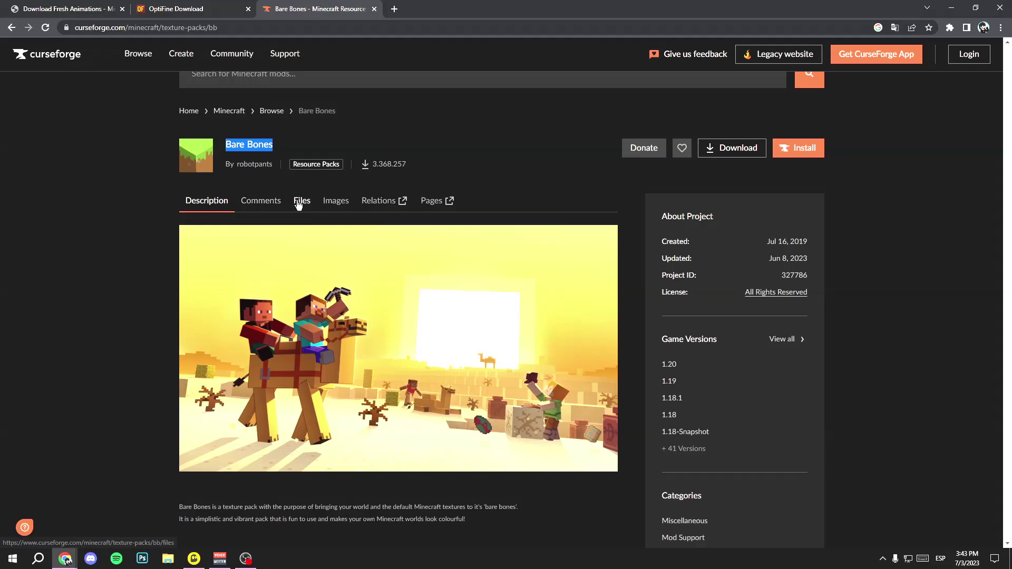
{"action": "left_click", "coordinate": [299, 204]}
{"action": "scroll", "coordinate": [332, 237], "scroll_direction": "down", "scroll_amount": 1}
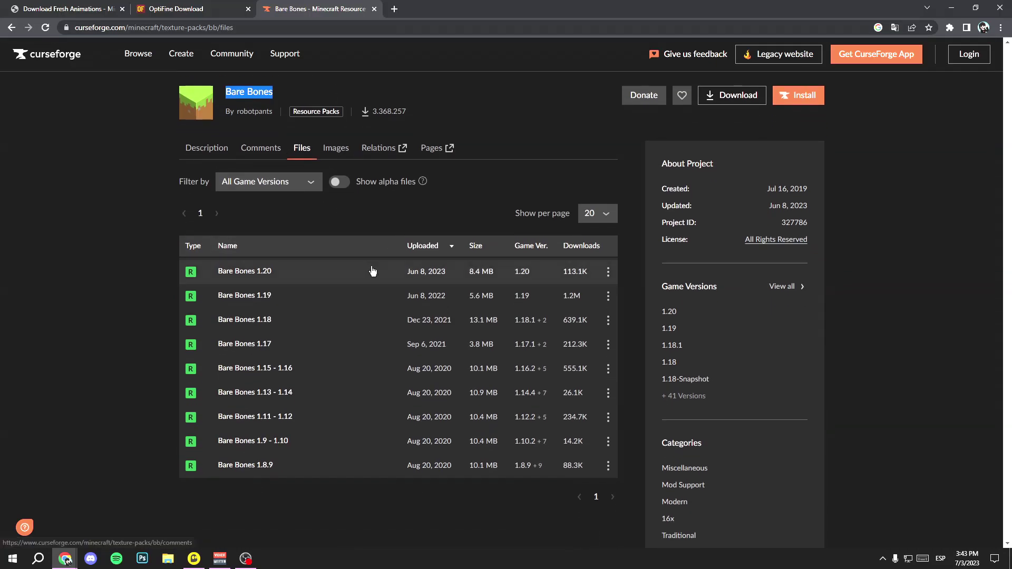
{"action": "left_click", "coordinate": [511, 275]}
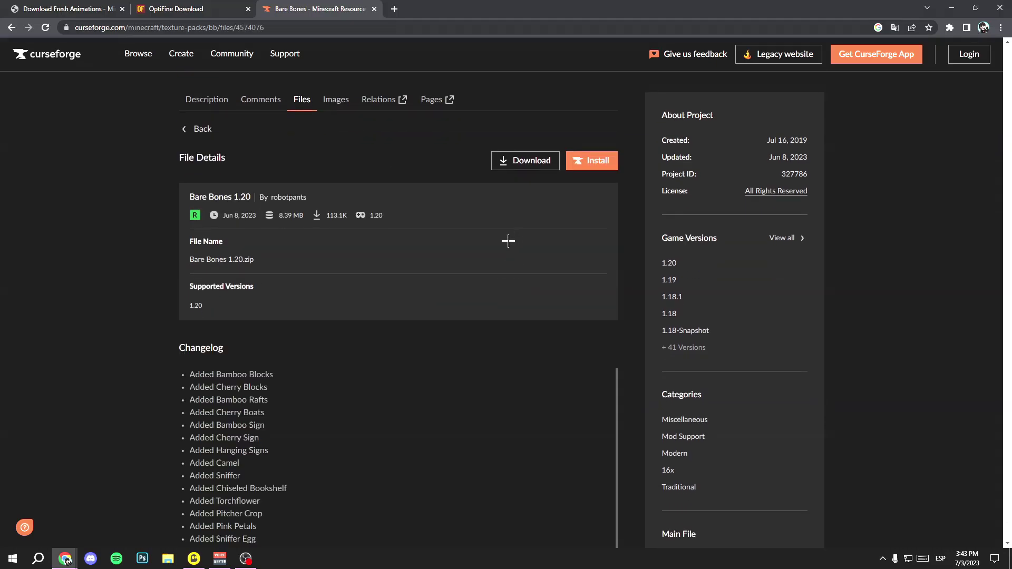
{"action": "key", "text": "alt+Left"}
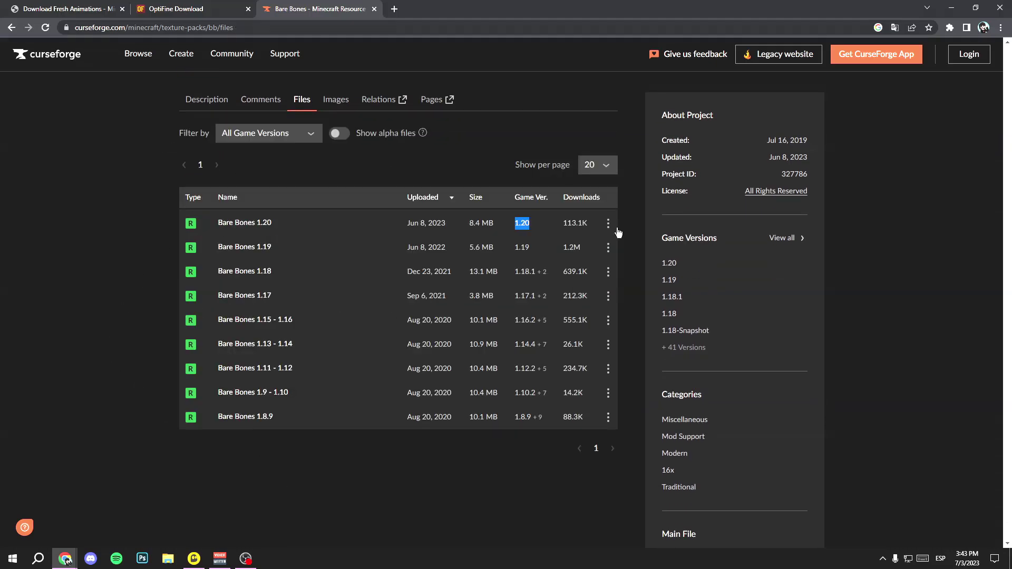
{"action": "left_click", "coordinate": [608, 223]}
{"action": "left_click", "coordinate": [699, 277]}
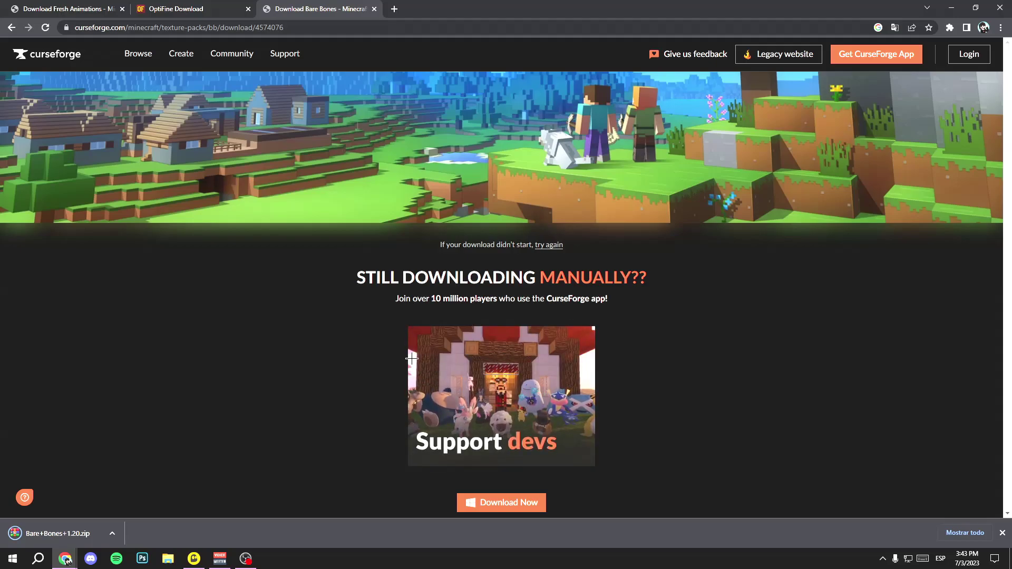
Open the .minecraft resourcepacks folder through %appdata% in the Run prompt.
{"action": "key", "text": "super+r"}
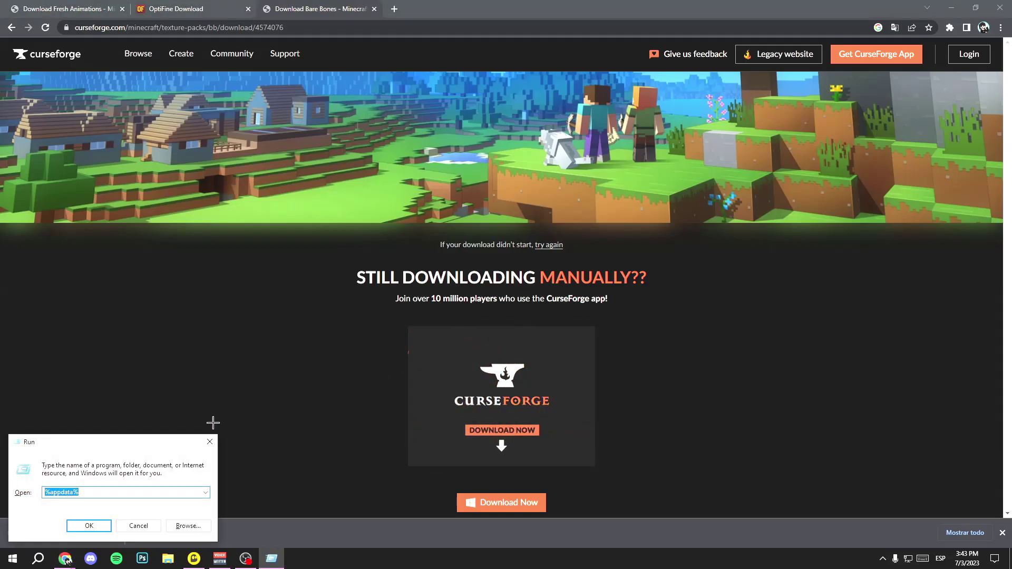
{"action": "left_click", "coordinate": [210, 407]}
{"action": "left_click_drag", "start_coordinate": [210, 406], "coordinate": [510, 277]}
{"action": "key", "text": "alt+Tab"}
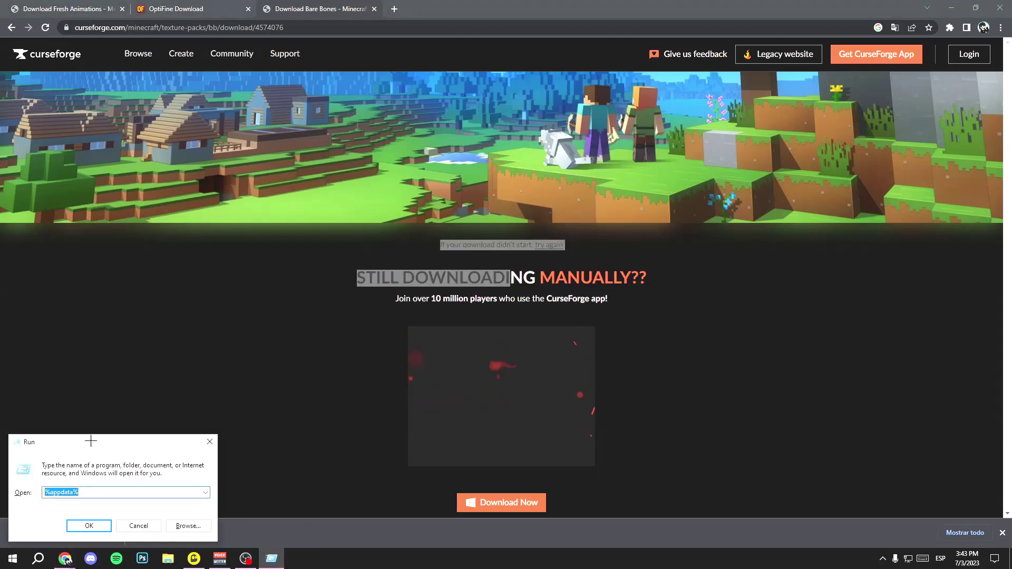
{"action": "left_click_drag", "start_coordinate": [91, 441], "coordinate": [544, 152]}
{"action": "type", "text": "%appdata%"}
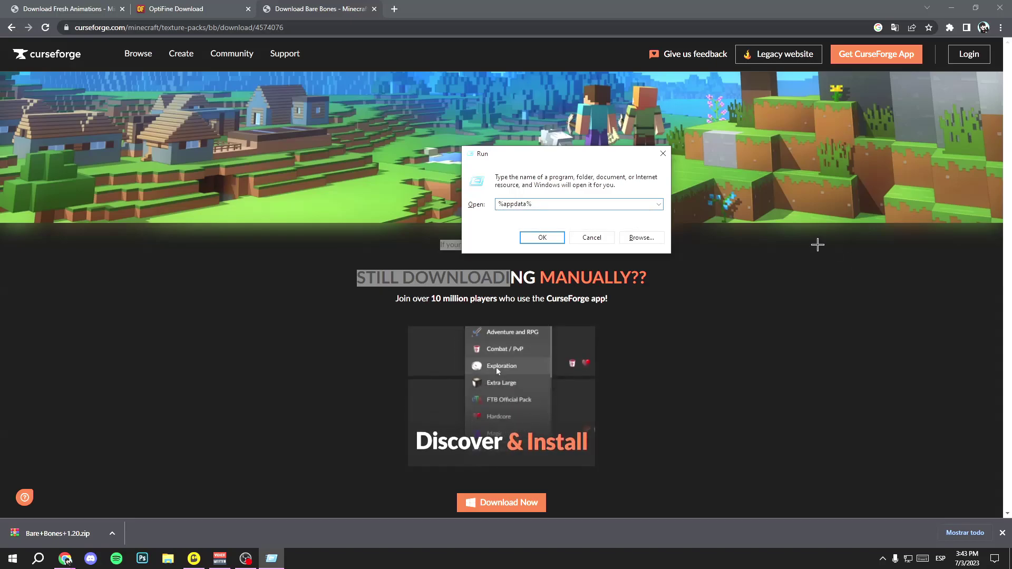
{"action": "left_click", "coordinate": [553, 241]}
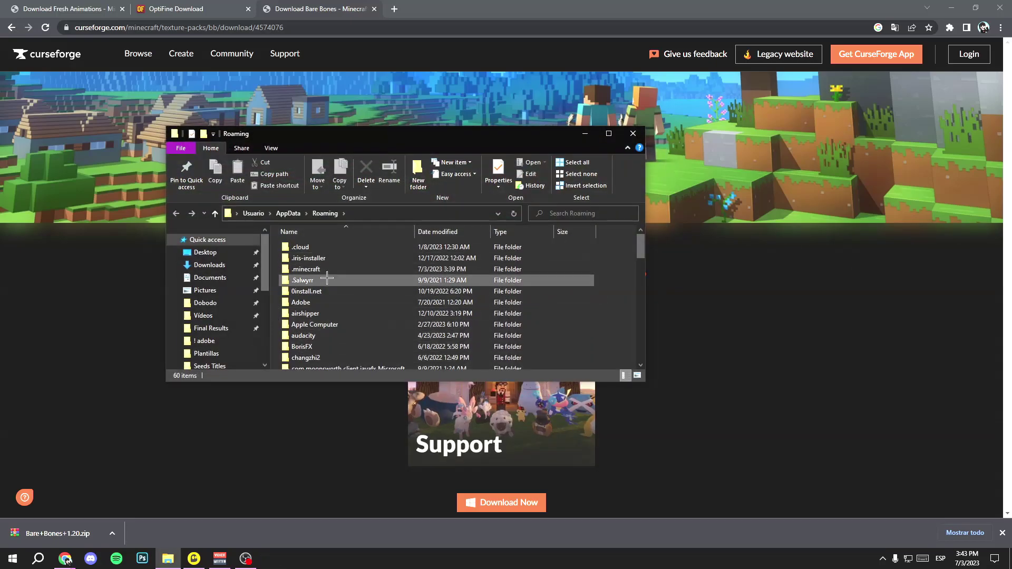
{"action": "double_click", "coordinate": [320, 270]}
{"action": "scroll", "coordinate": [324, 295], "scroll_direction": "down", "scroll_amount": 6}
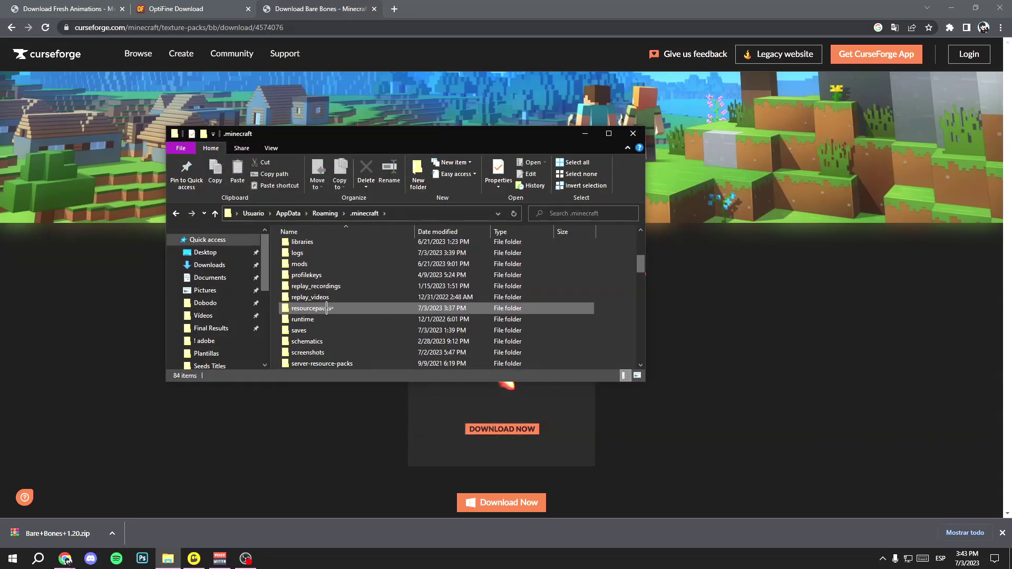
{"action": "double_click", "coordinate": [311, 274]}
Move Bare+Bones+1.20.zip from Downloads into resourcepacks, replacing the existing copy.
{"action": "left_click_drag", "start_coordinate": [415, 132], "coordinate": [783, 68]}
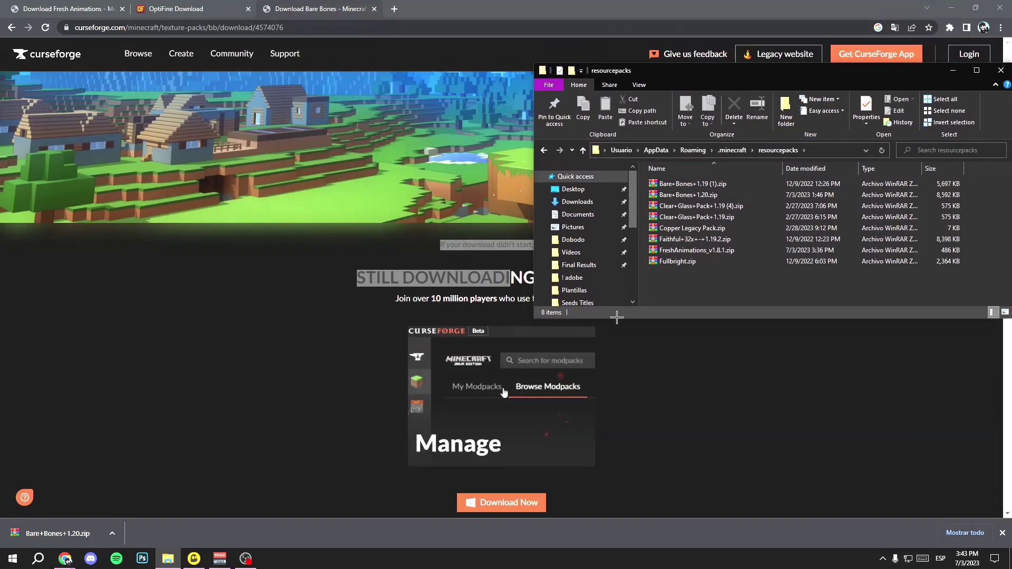
{"action": "right_click", "coordinate": [594, 203]}
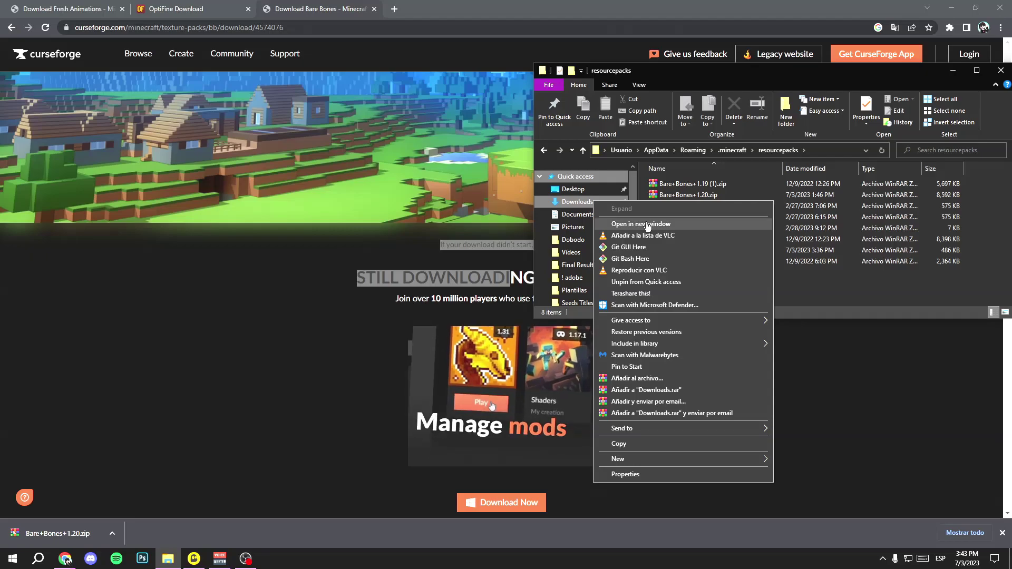
{"action": "left_click", "coordinate": [614, 225]}
{"action": "left_click_drag", "start_coordinate": [248, 257], "coordinate": [248, 217]}
{"action": "left_click_drag", "start_coordinate": [144, 150], "coordinate": [767, 271]}
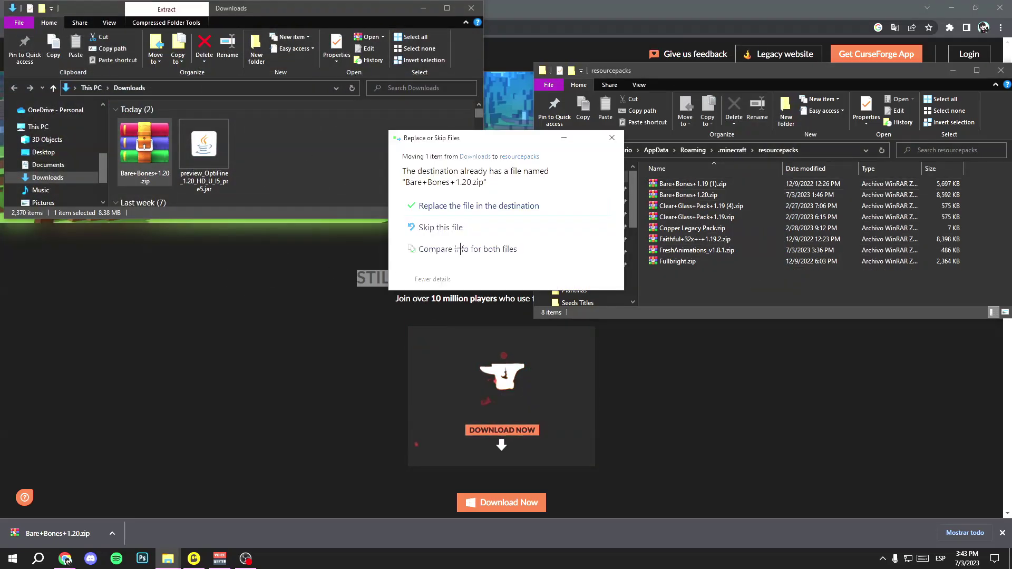
{"action": "left_click", "coordinate": [469, 211]}
{"action": "left_click_drag", "start_coordinate": [997, 83], "coordinate": [596, 151]}
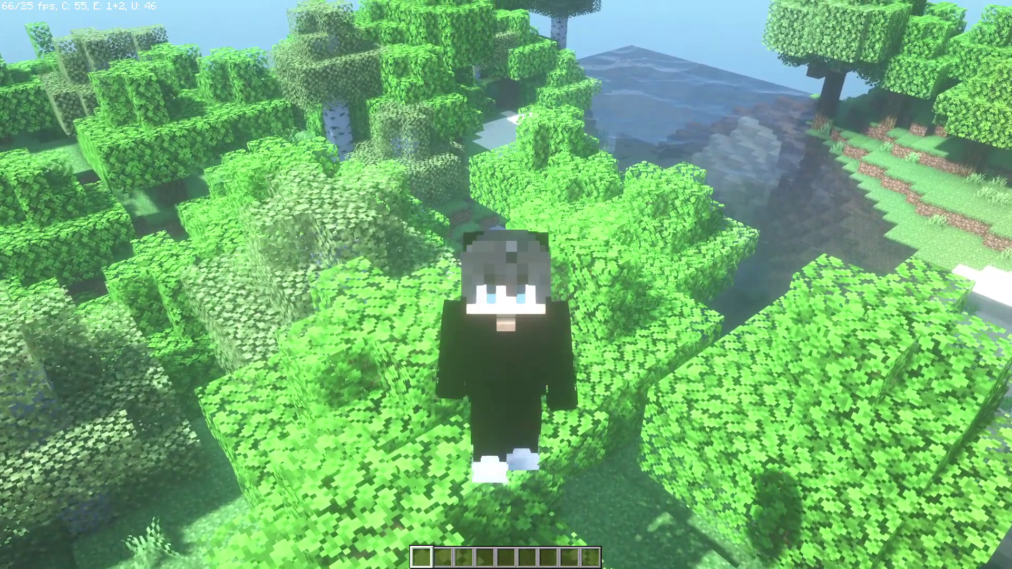
Add Bare+Bones+1.20.zip to the selected packs above FreshAnimations and apply.
{"action": "key", "text": "Escape"}
{"action": "left_click", "coordinate": [440, 236]}
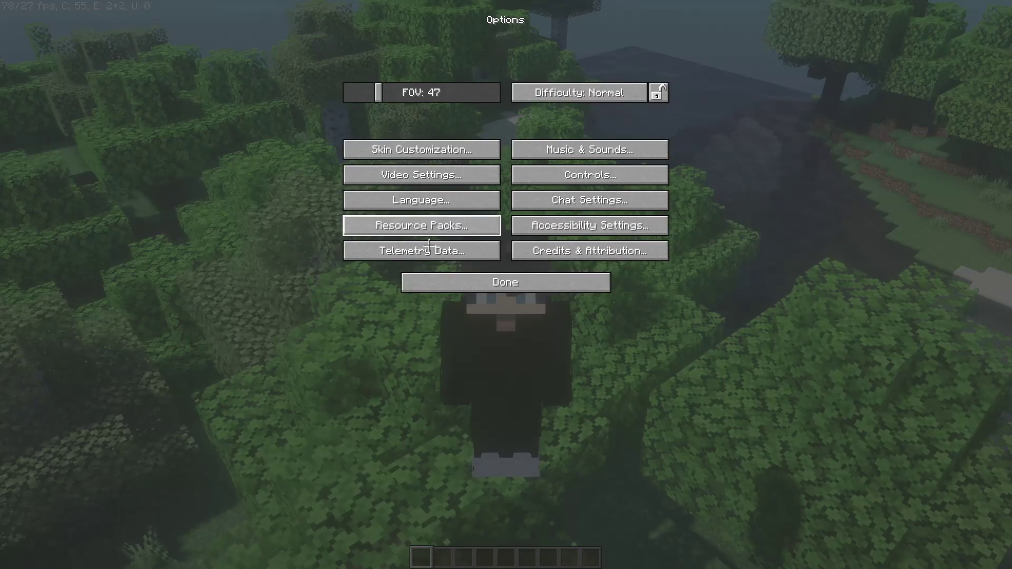
{"action": "left_click", "coordinate": [431, 235]}
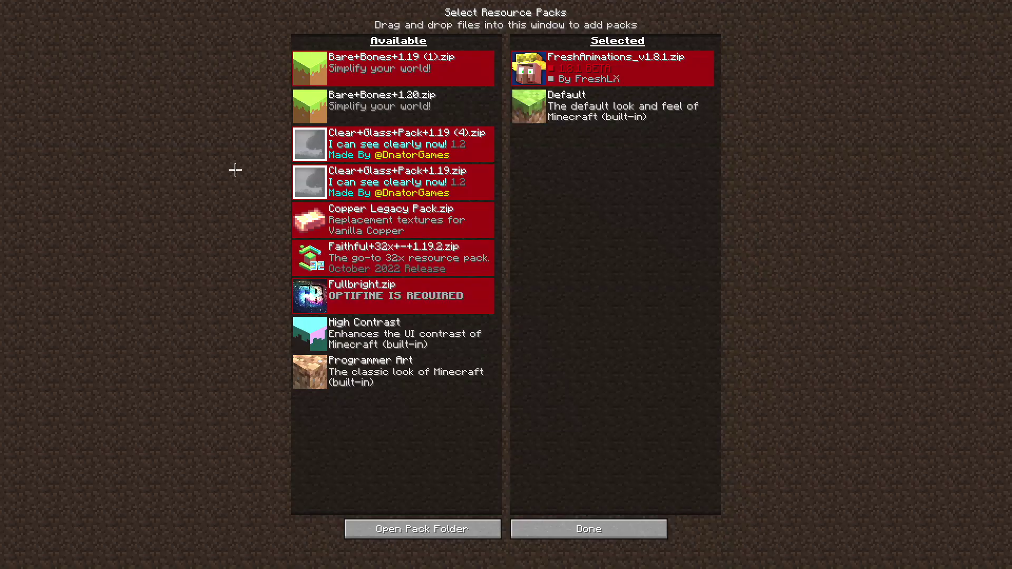
{"action": "left_click", "coordinate": [310, 106]}
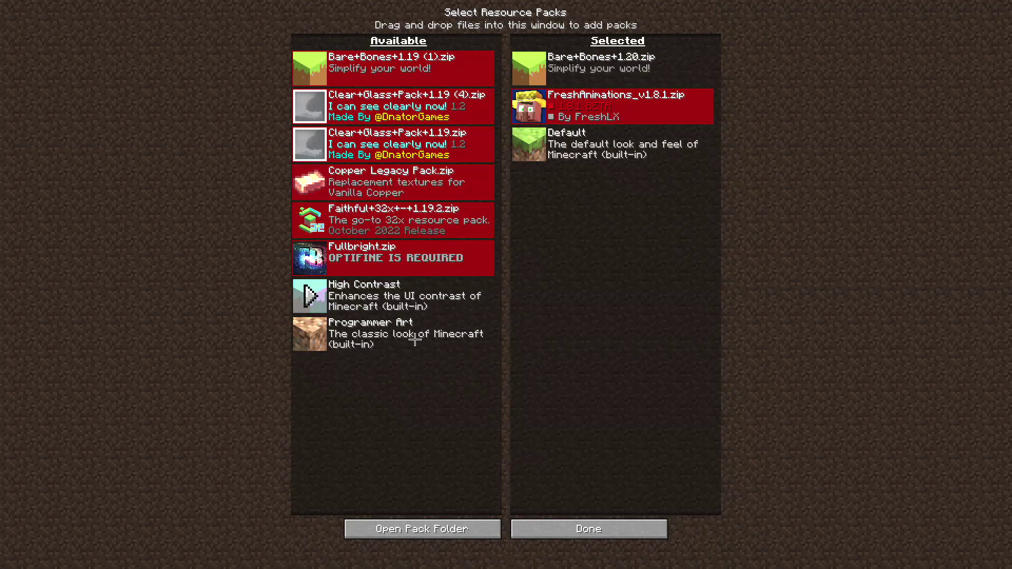
{"action": "left_click", "coordinate": [593, 524]}
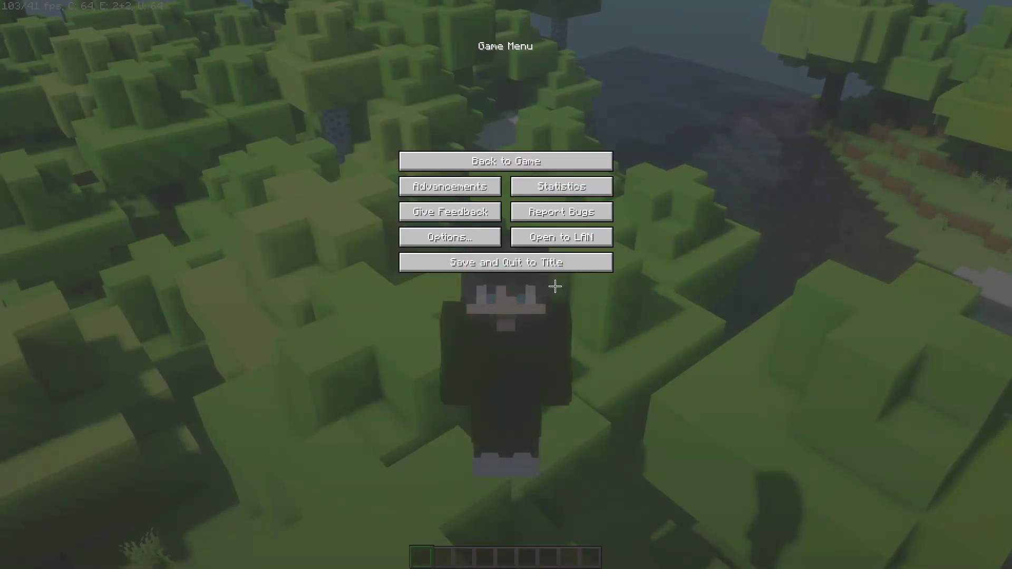
Resume play in first-person view and fly up to a villager to show its animation.
{"action": "key", "text": "Escape"}
{"action": "key", "text": "F5"}
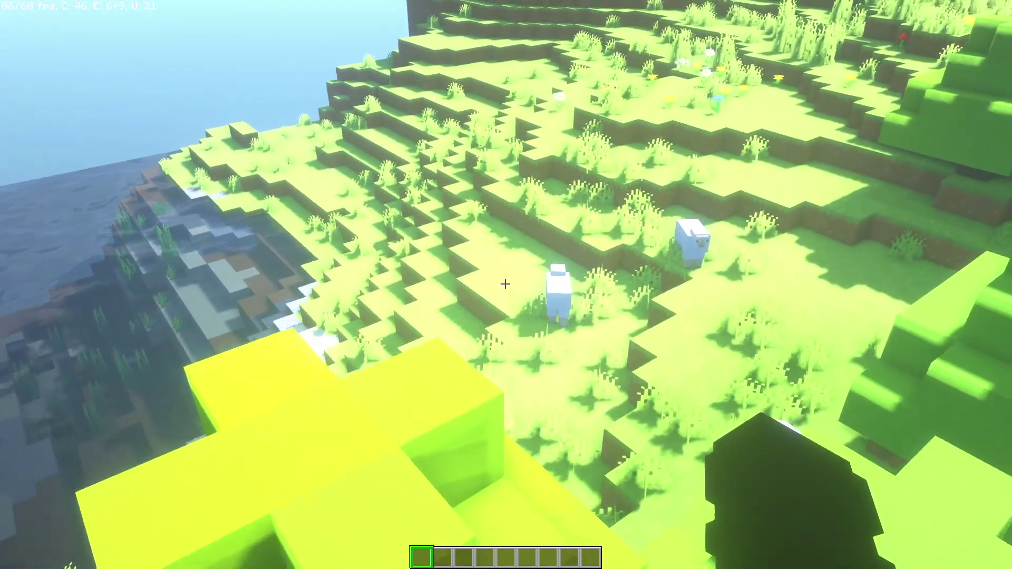
{"action": "key", "text": "w"}
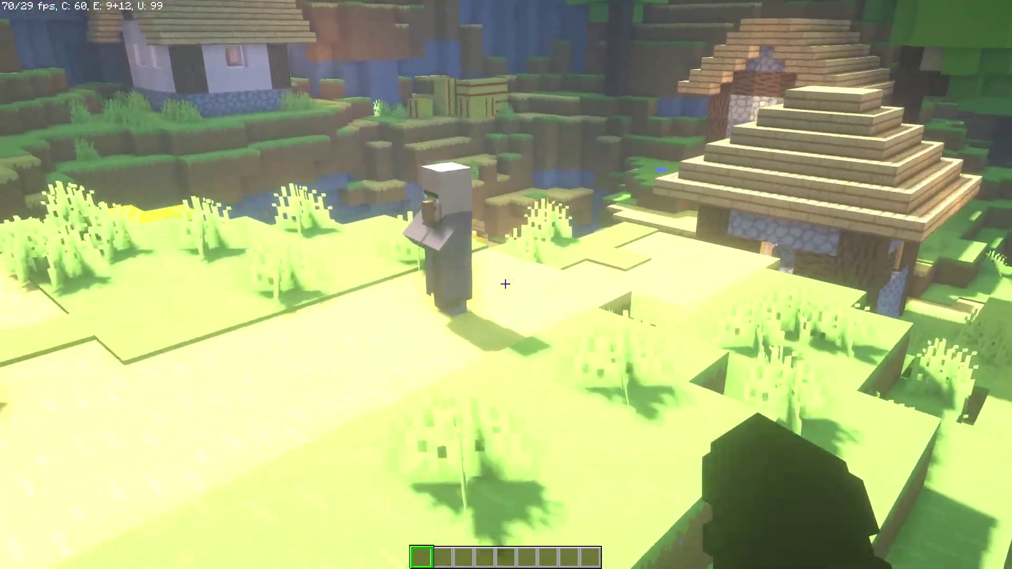
{"action": "key", "text": "w"}
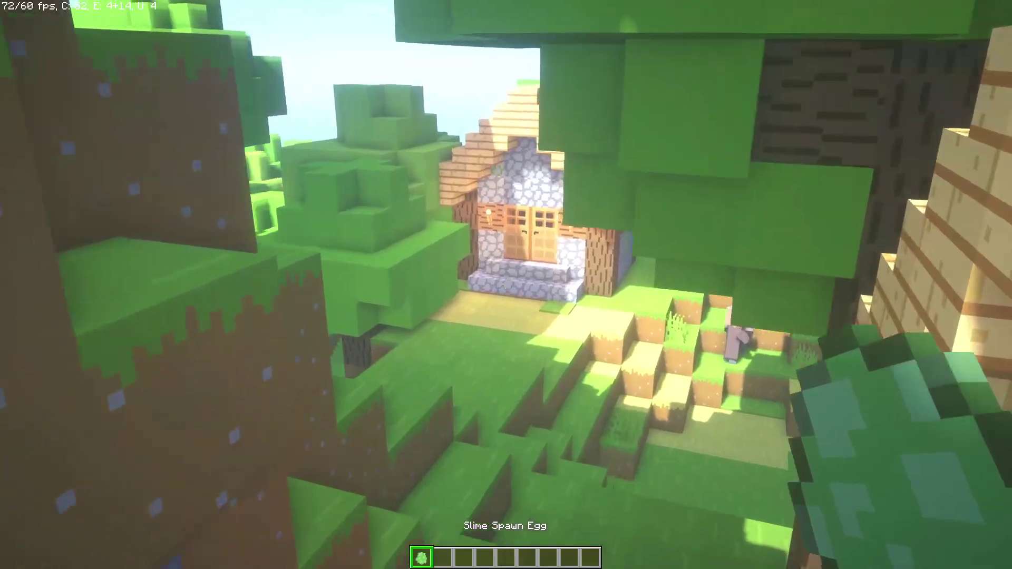
Fly over the tree canopy and spawn a slime on the leaves with the Slime Spawn Egg.
{"action": "key", "text": "w"}
{"action": "key", "text": "w"}
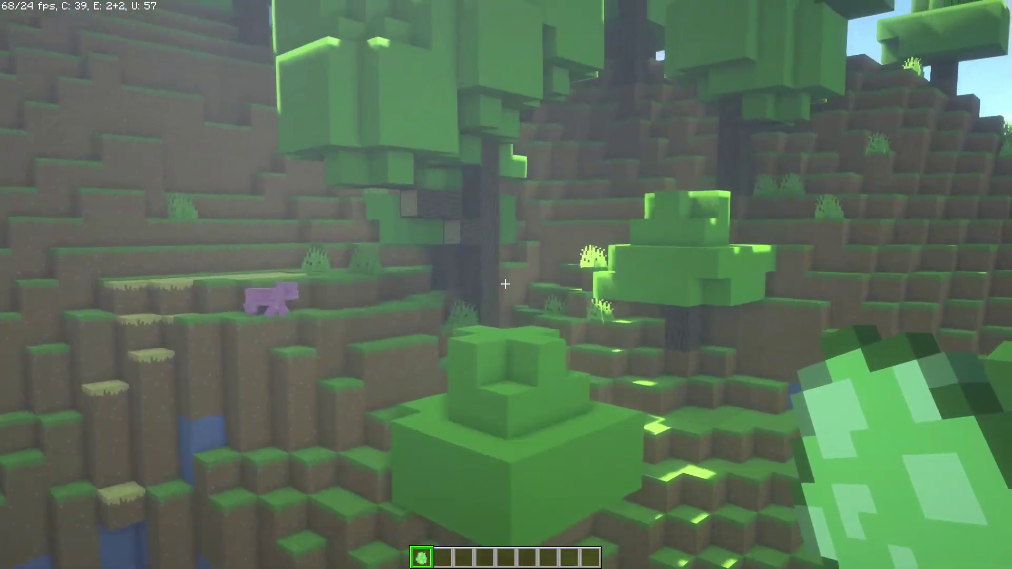
{"action": "key", "text": "w"}
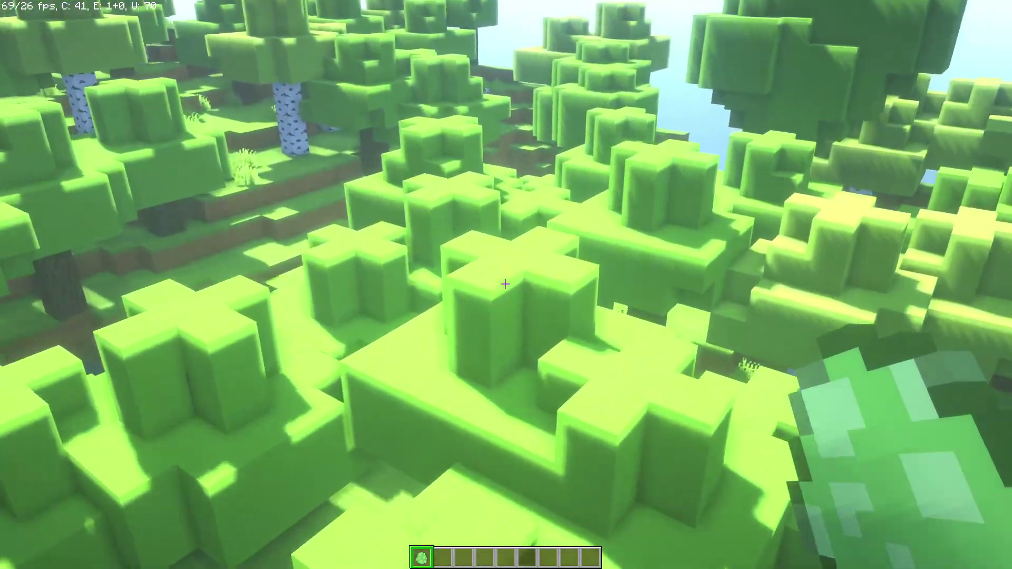
{"action": "right_click", "coordinate": [505, 284]}
{"action": "key", "text": "2"}
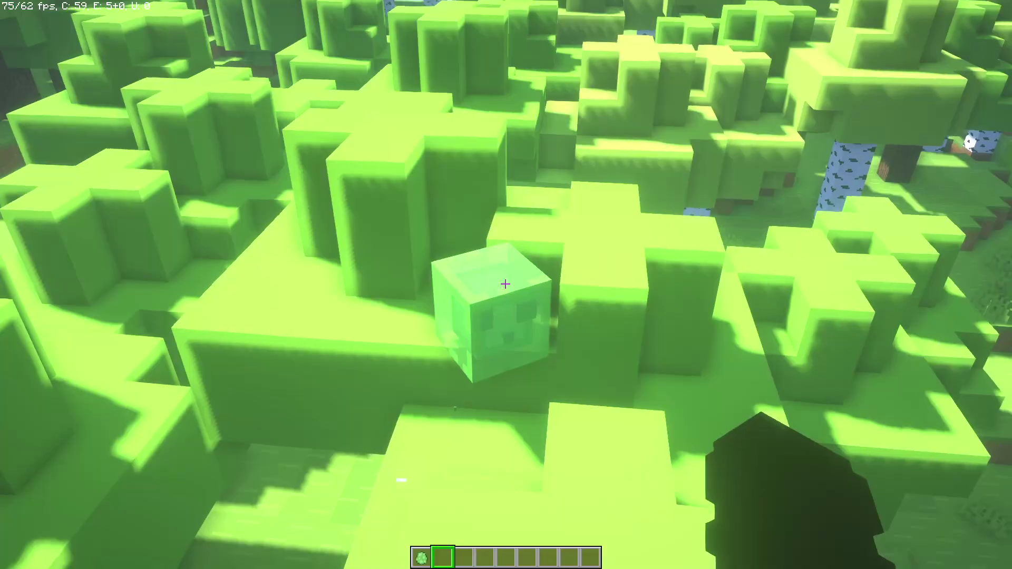